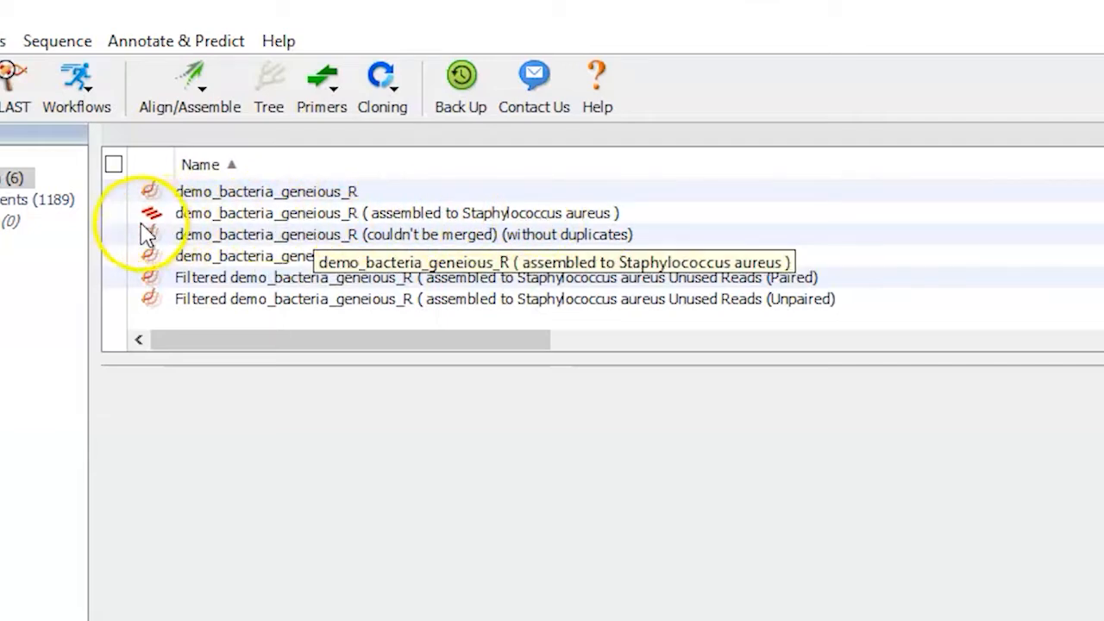
Step: Open the demo_bacteria_geneious_R assembly to Staphylococcus aureus in the contig view and show its annotation and track settings
click(113, 214)
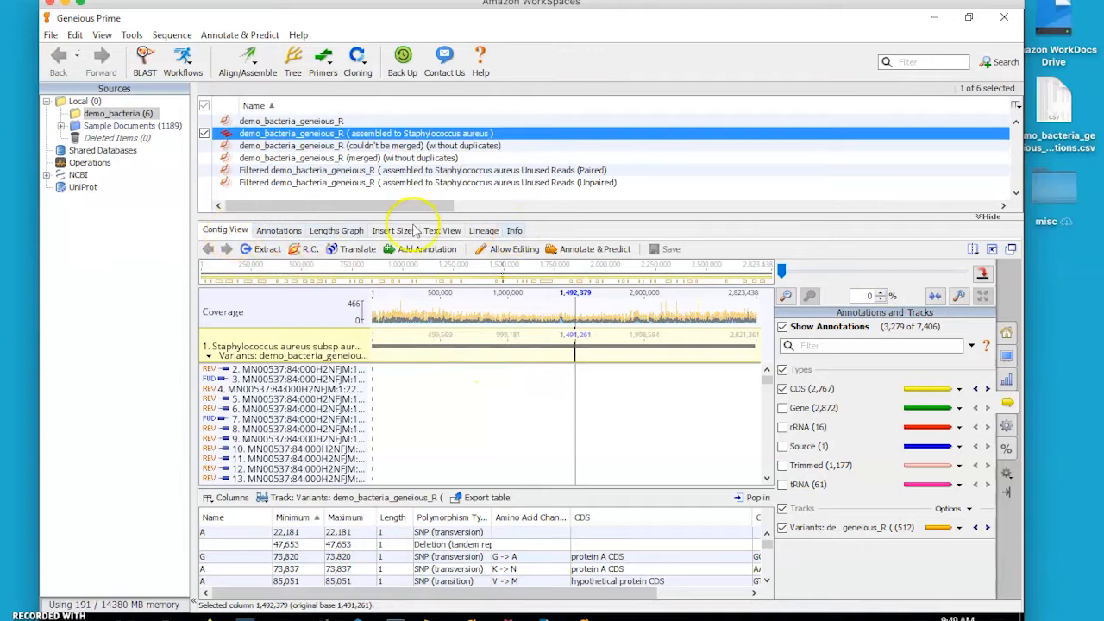
click(222, 231)
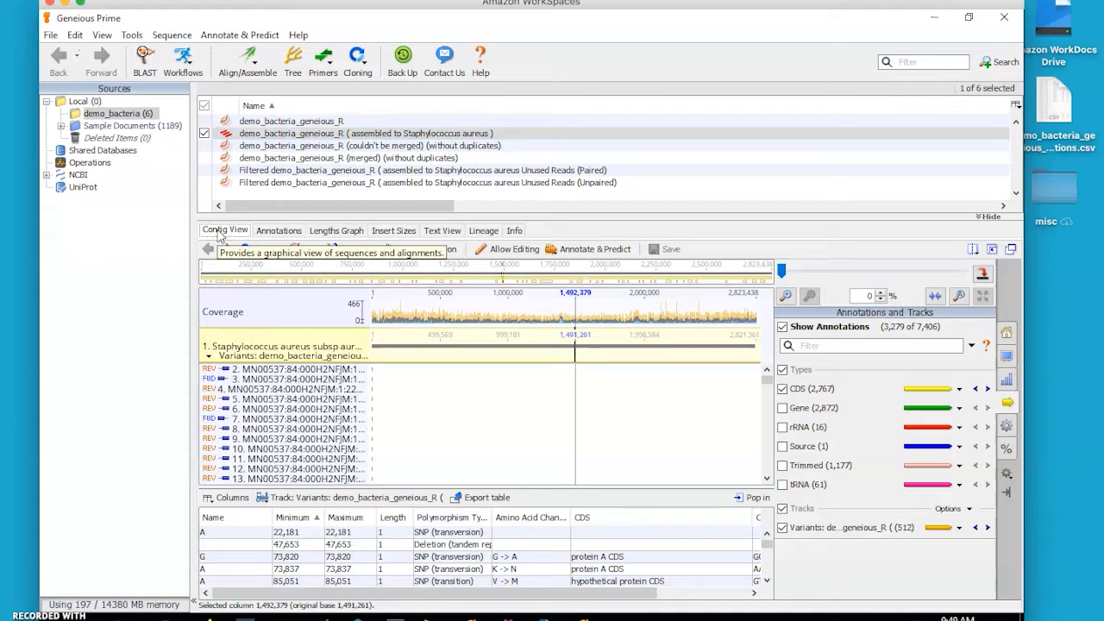
click(1007, 334)
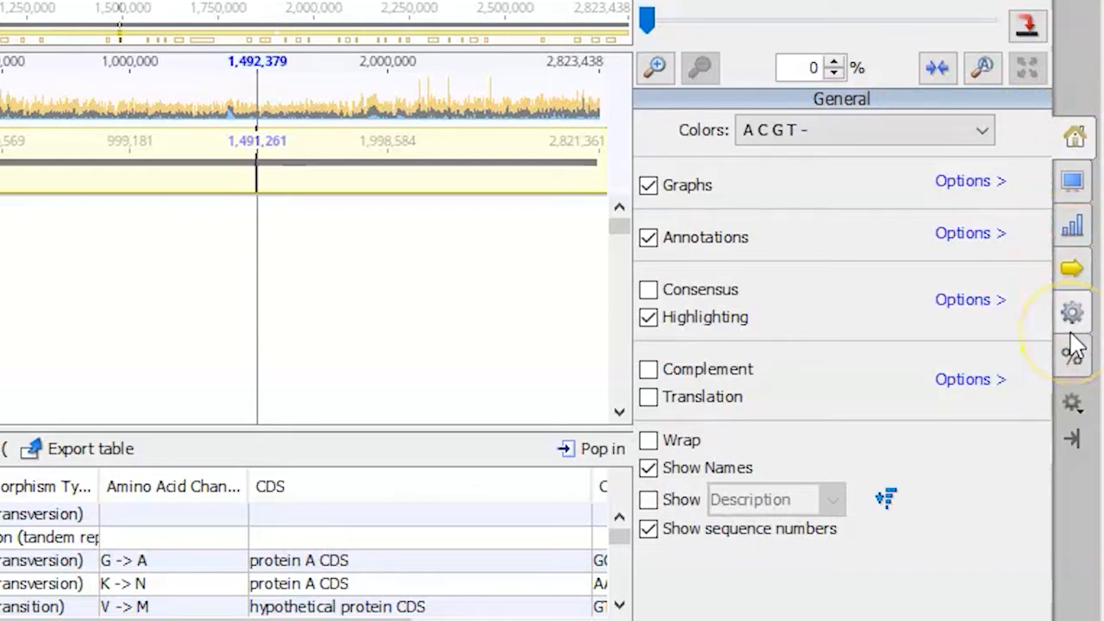
click(1074, 274)
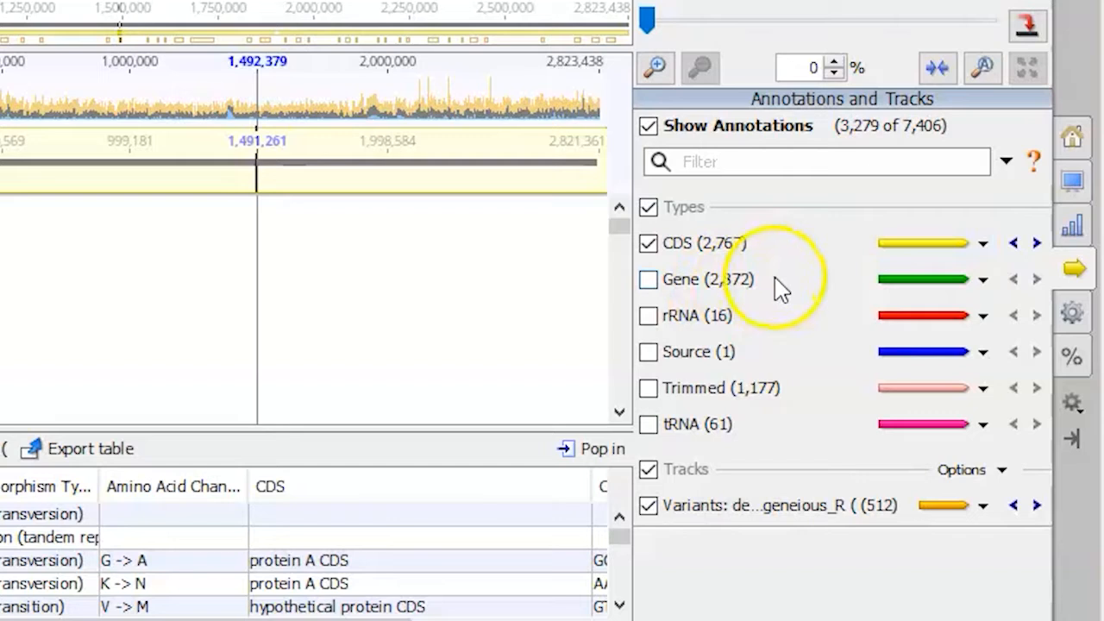
Step: Try switching annotation visibility off and on for all annotations, for all types together, and for CDS alone
click(647, 128)
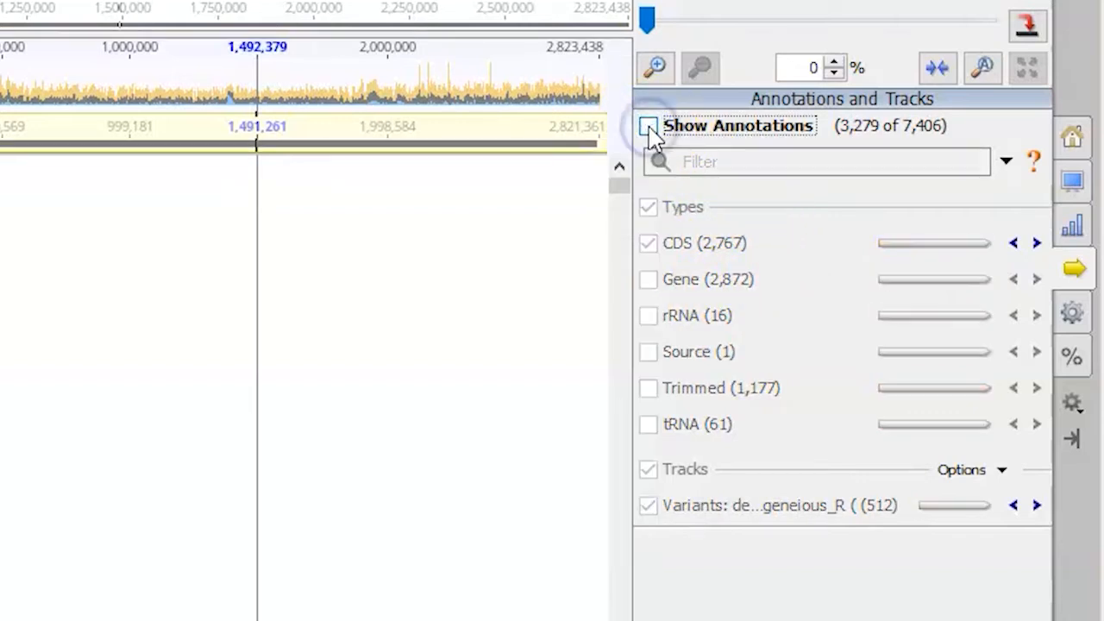
click(648, 128)
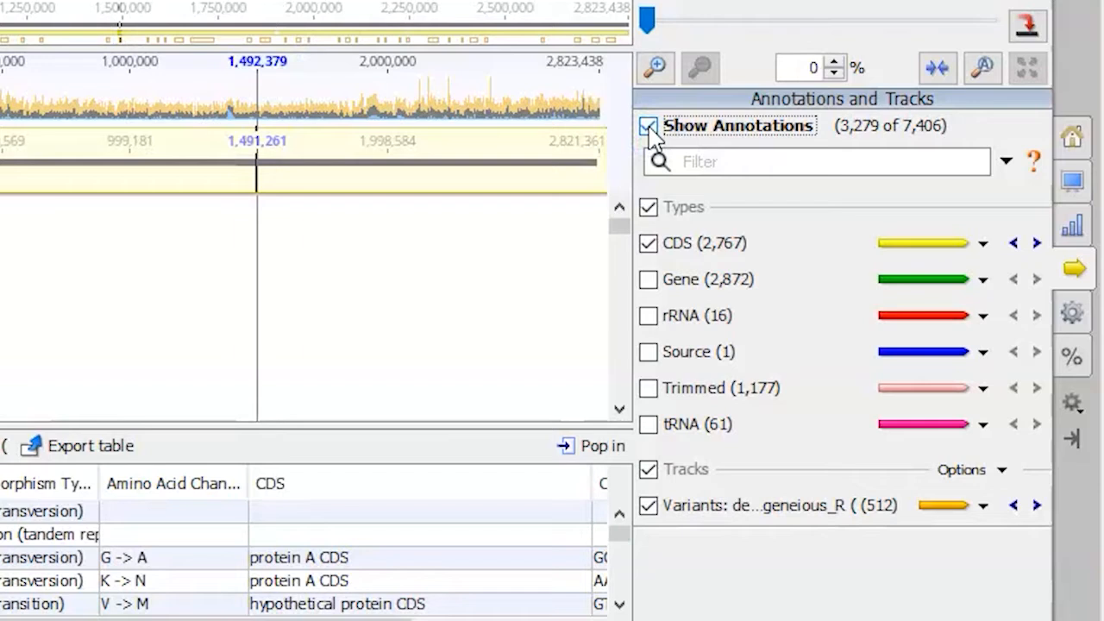
click(647, 207)
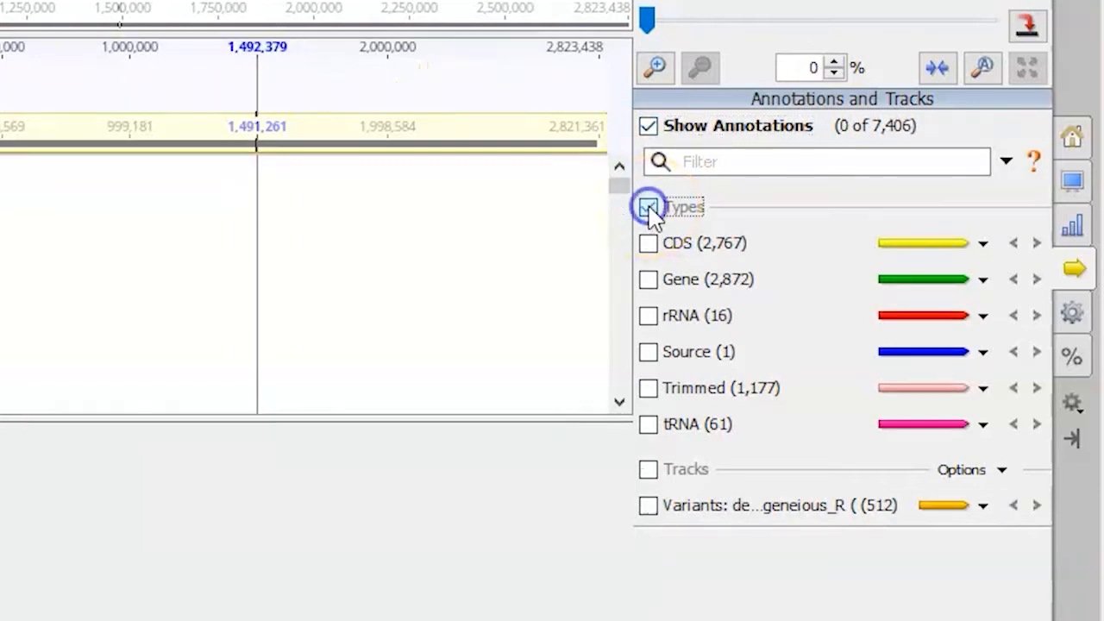
click(647, 207)
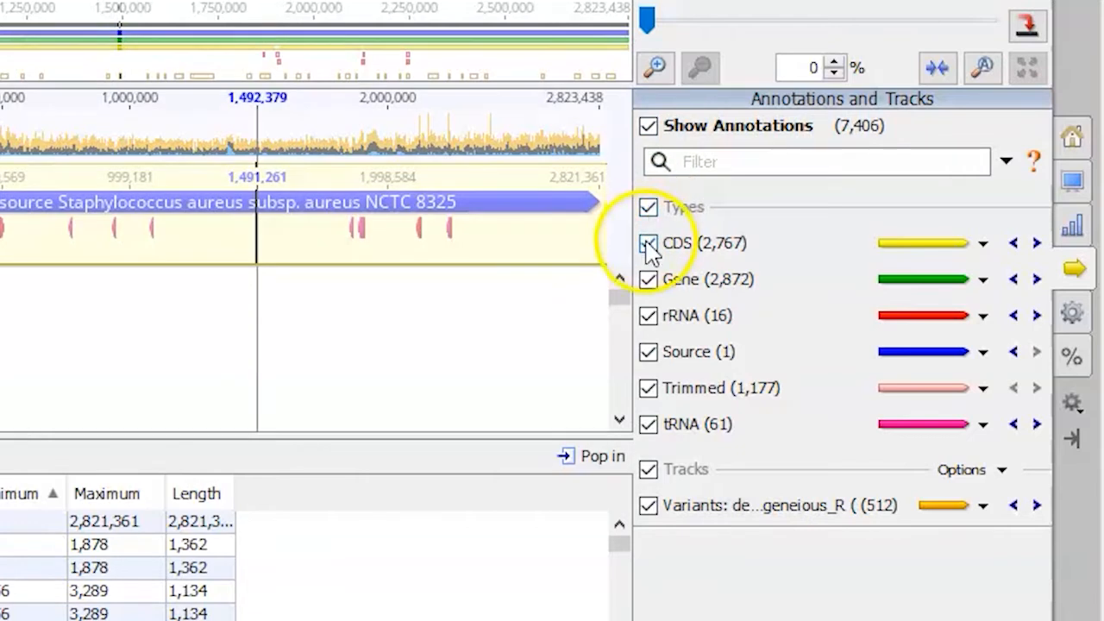
click(648, 244)
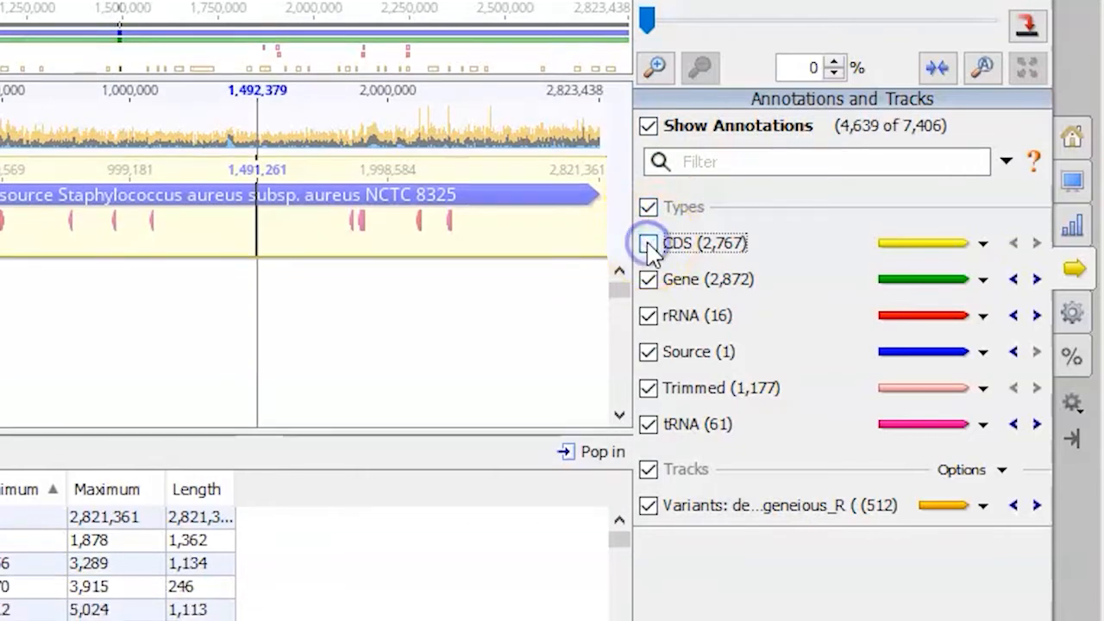
click(647, 244)
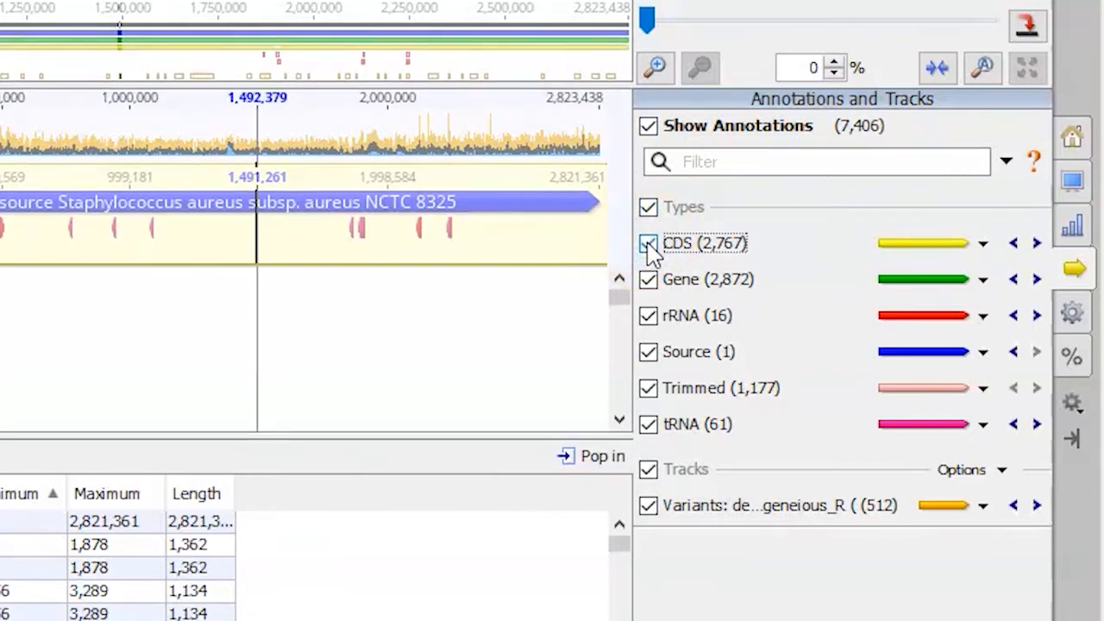
Step: Hide the Gene, rRNA, Source, Trimmed and tRNA annotation types, keeping CDS displayed
click(649, 280)
click(647, 317)
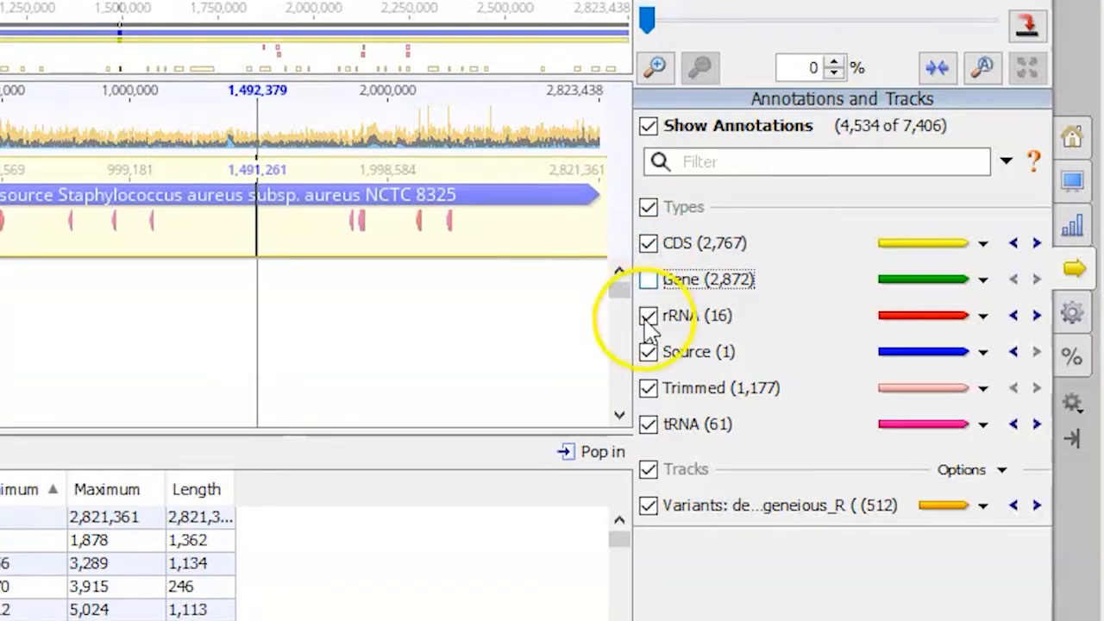
click(648, 352)
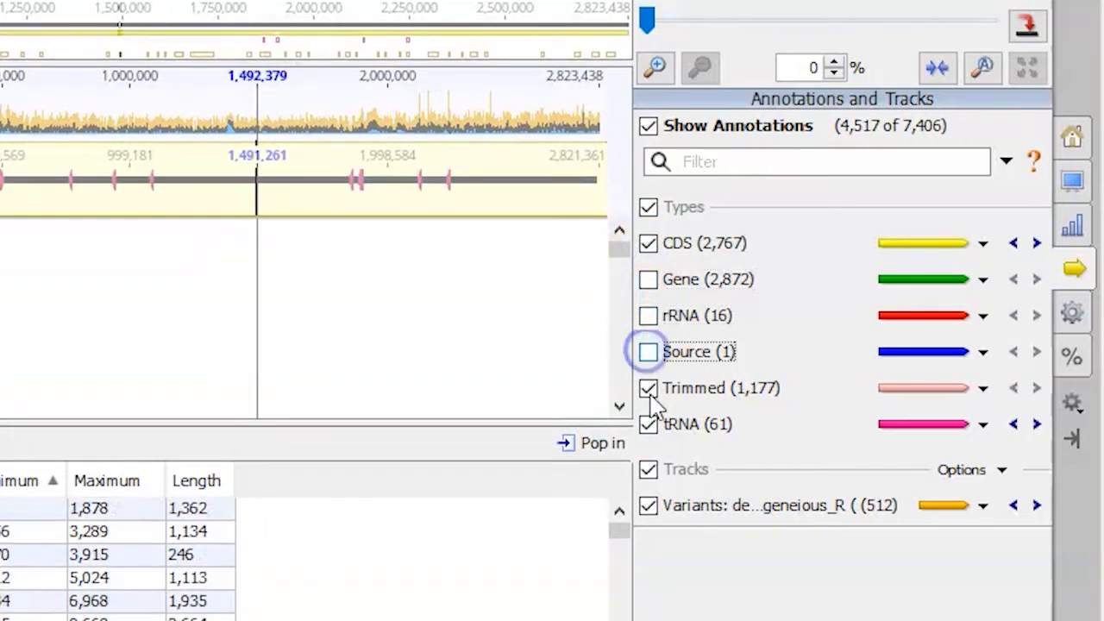
click(648, 389)
click(648, 424)
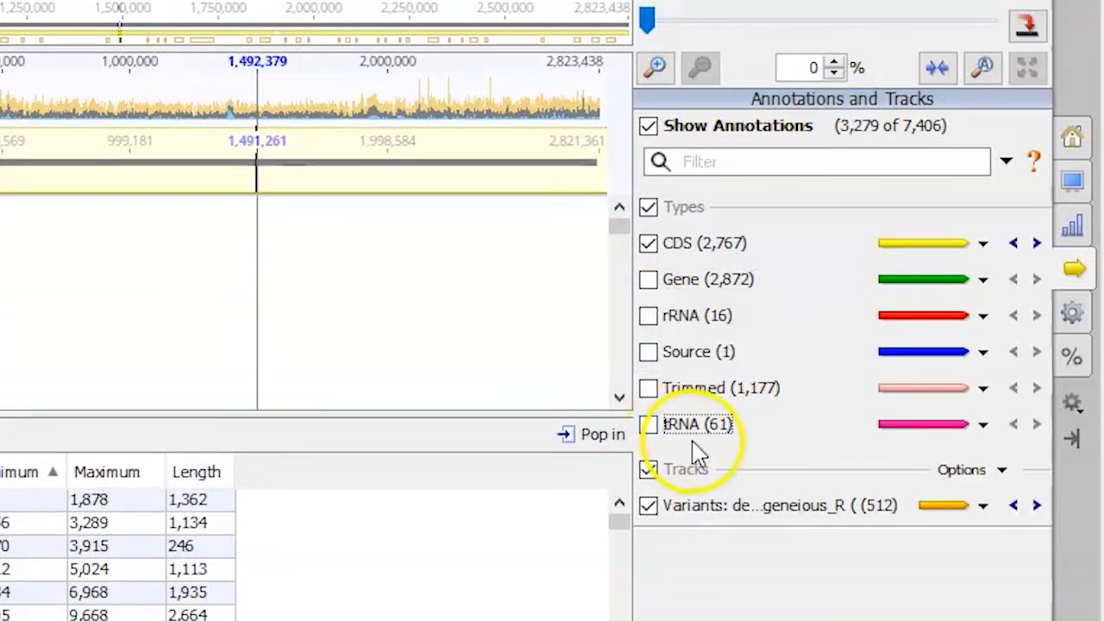
Step: Try switching all tracks, and the Variants track by itself, off and back on
click(647, 469)
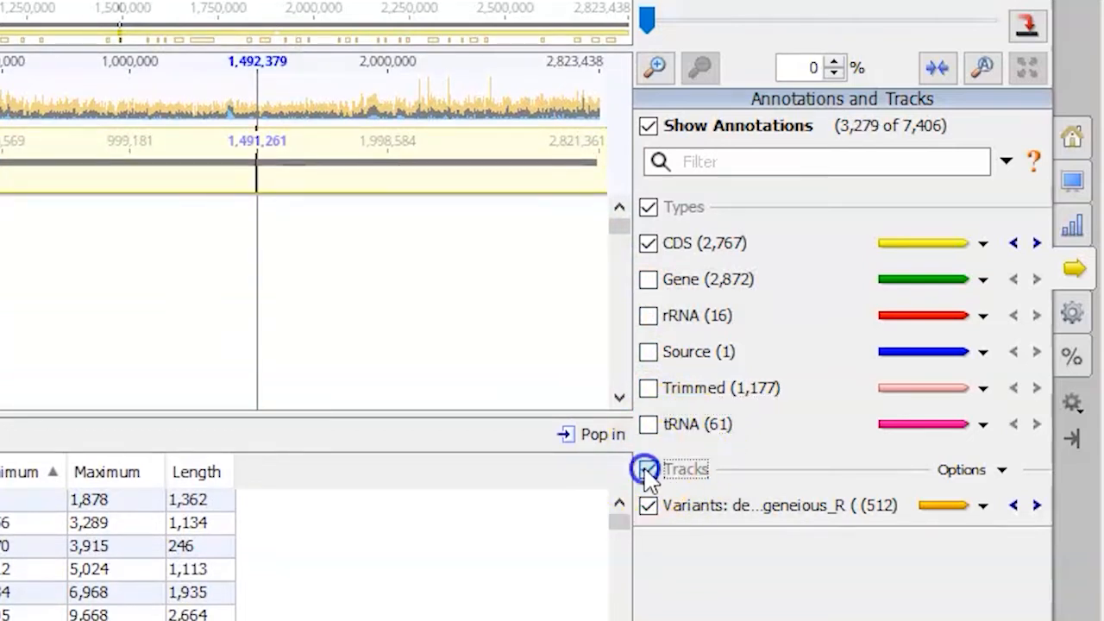
click(647, 469)
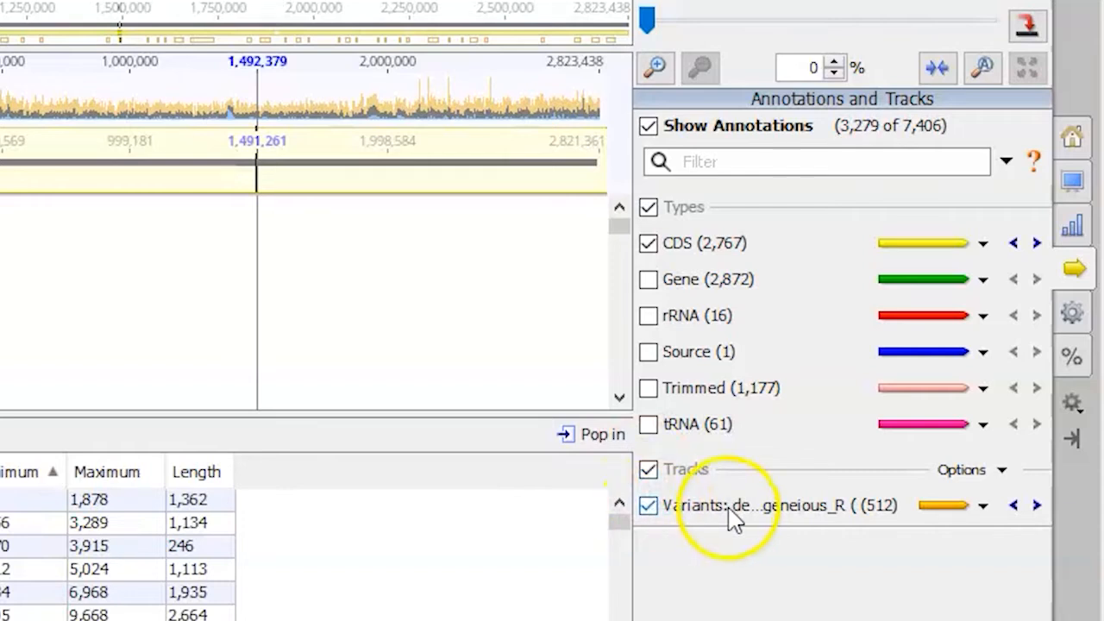
click(648, 506)
click(649, 507)
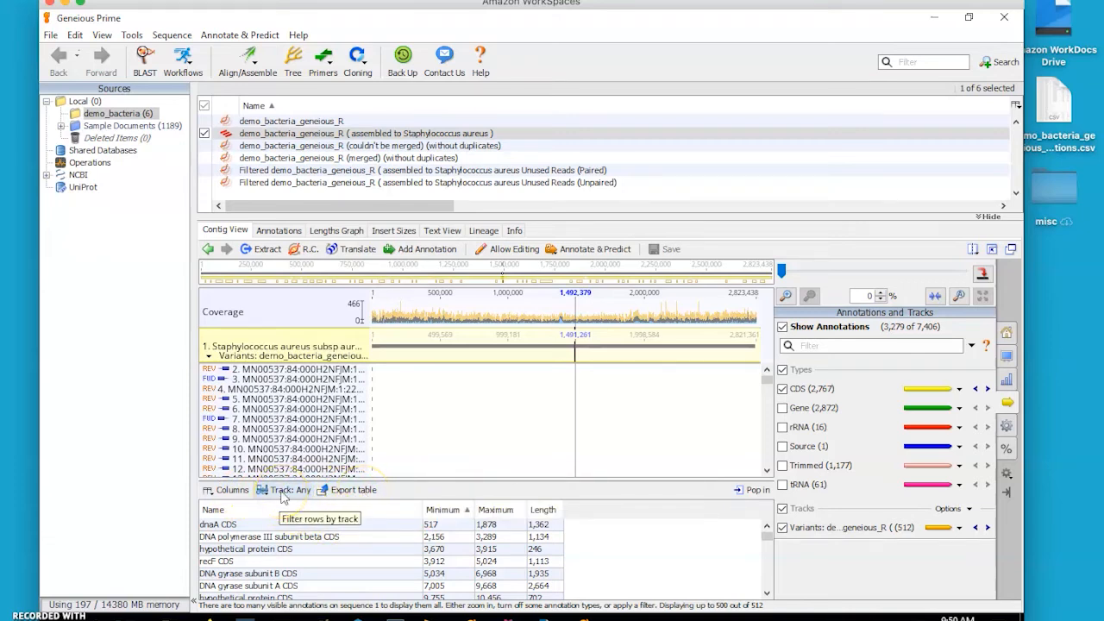
Step: Filter the annotation table to the Variants: demo_bacteria_geneious_R track
click(285, 490)
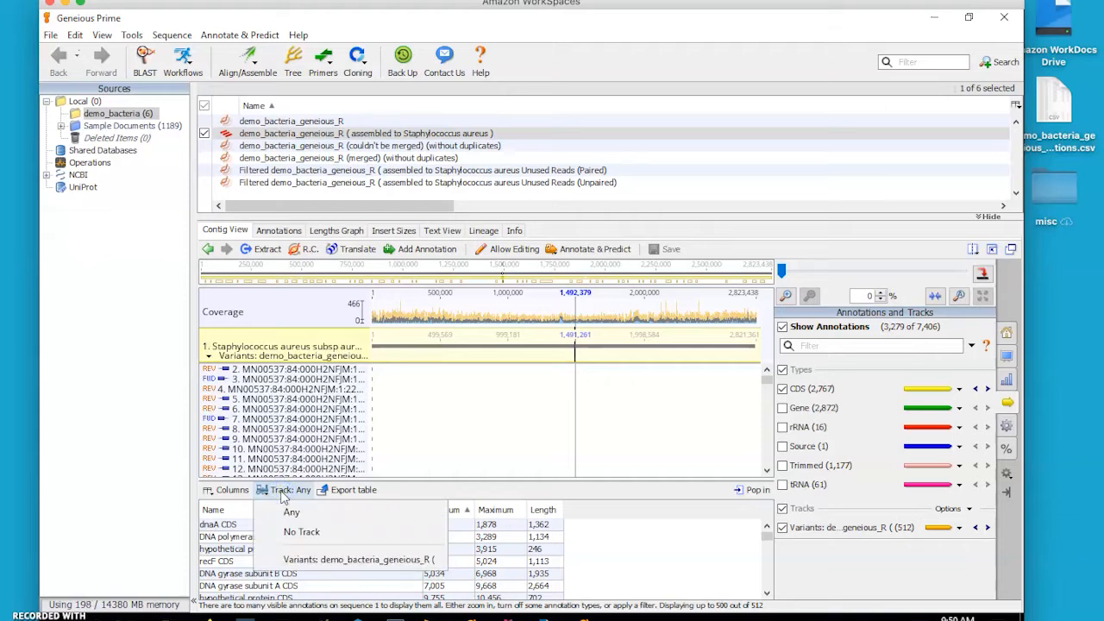
click(340, 564)
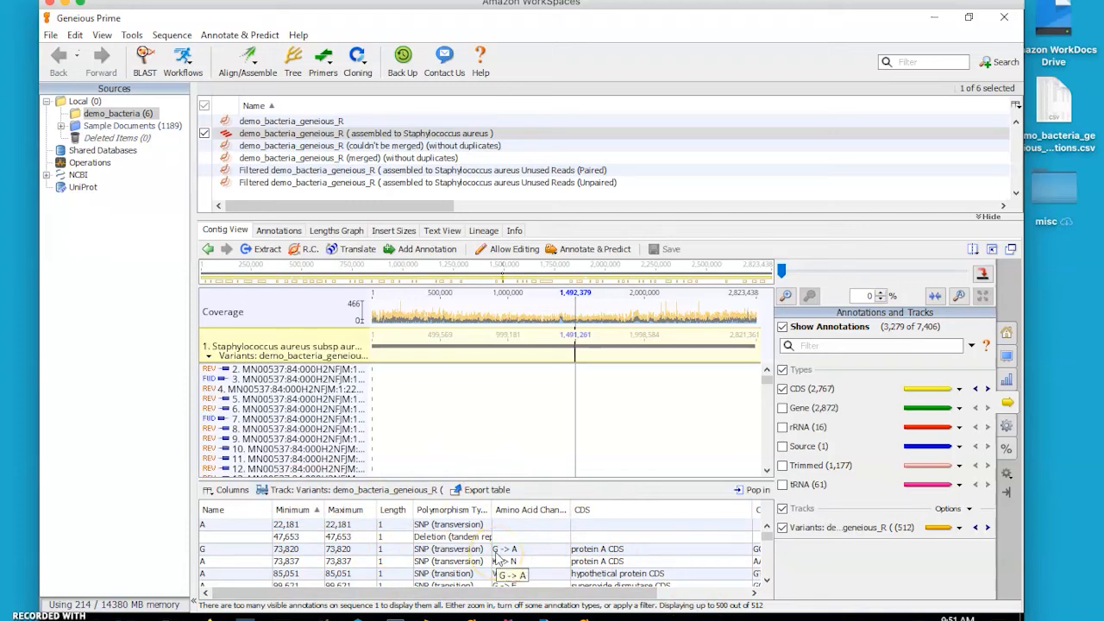
Step: Open the column management for the variant table and add Average Quality to the selected columns
click(231, 491)
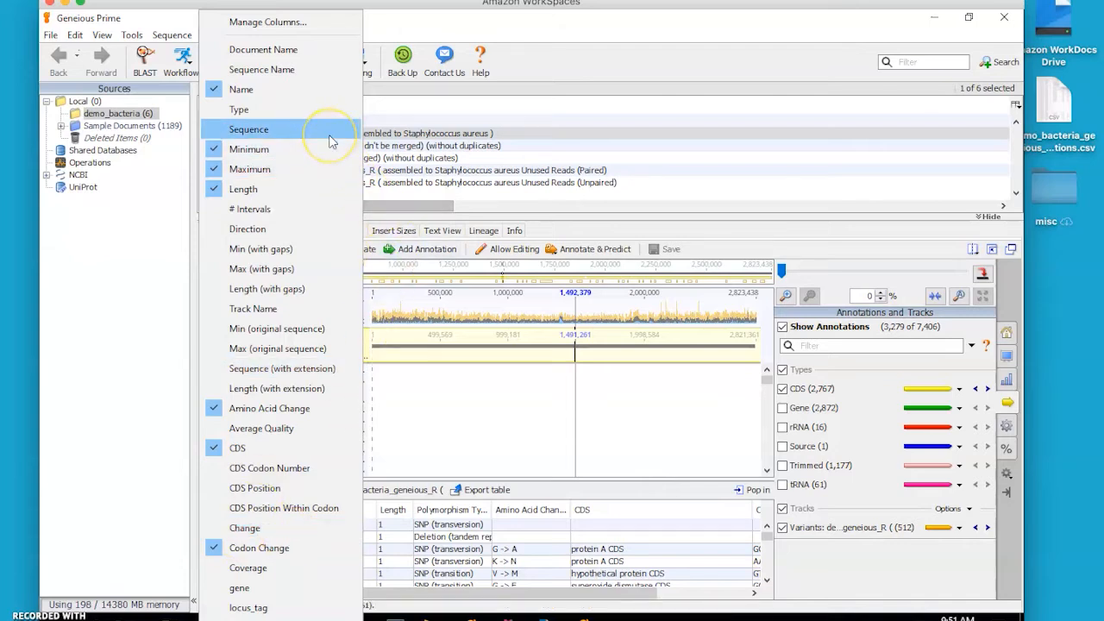
click(282, 23)
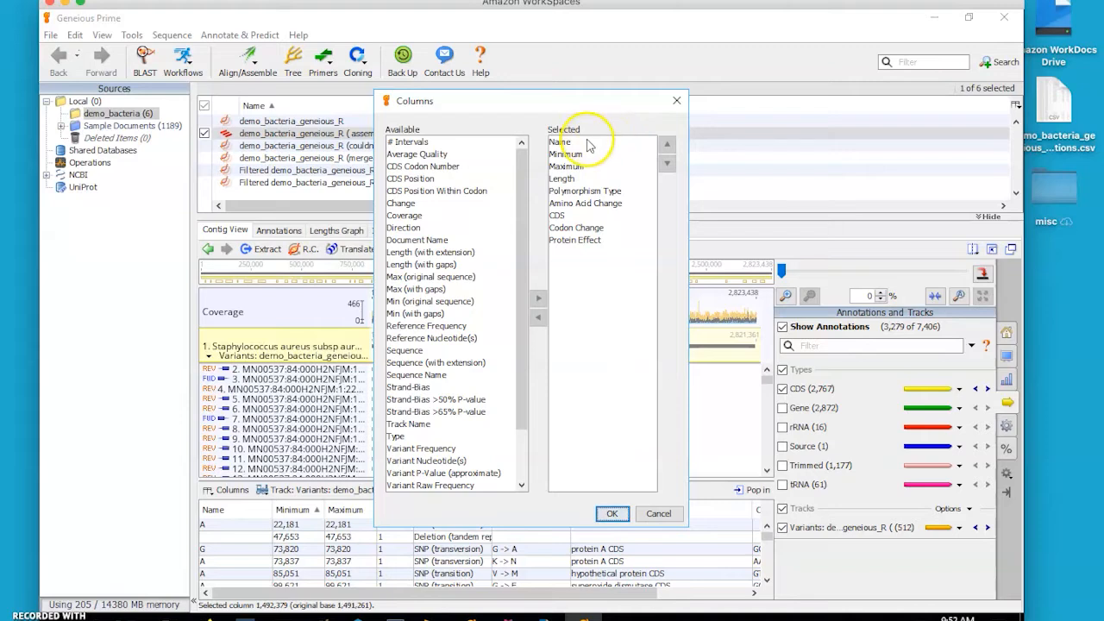
click(432, 159)
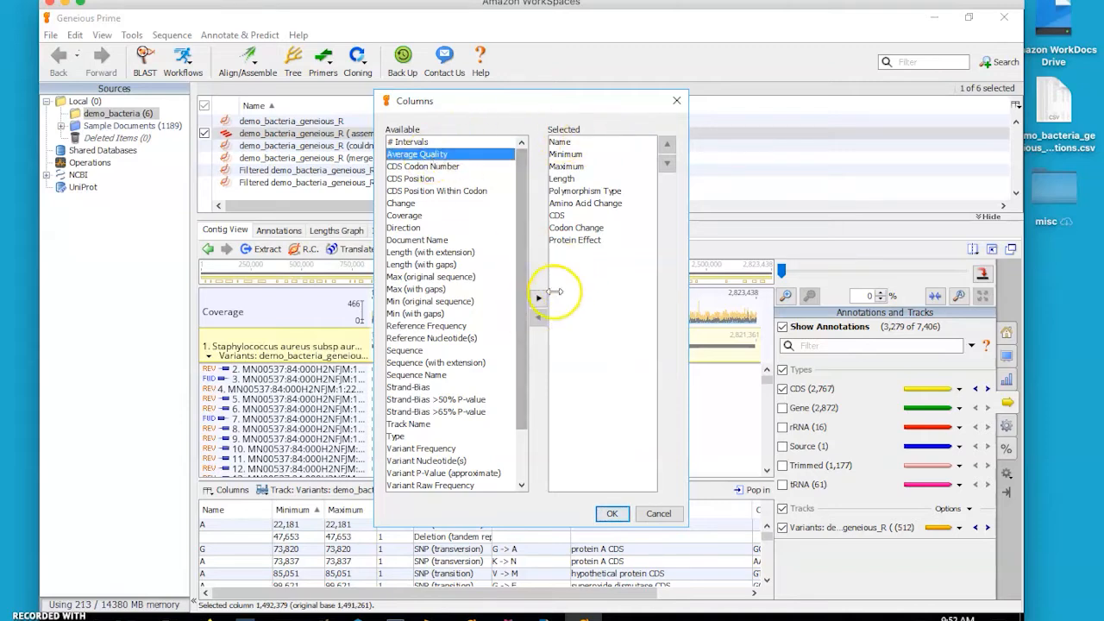
click(539, 298)
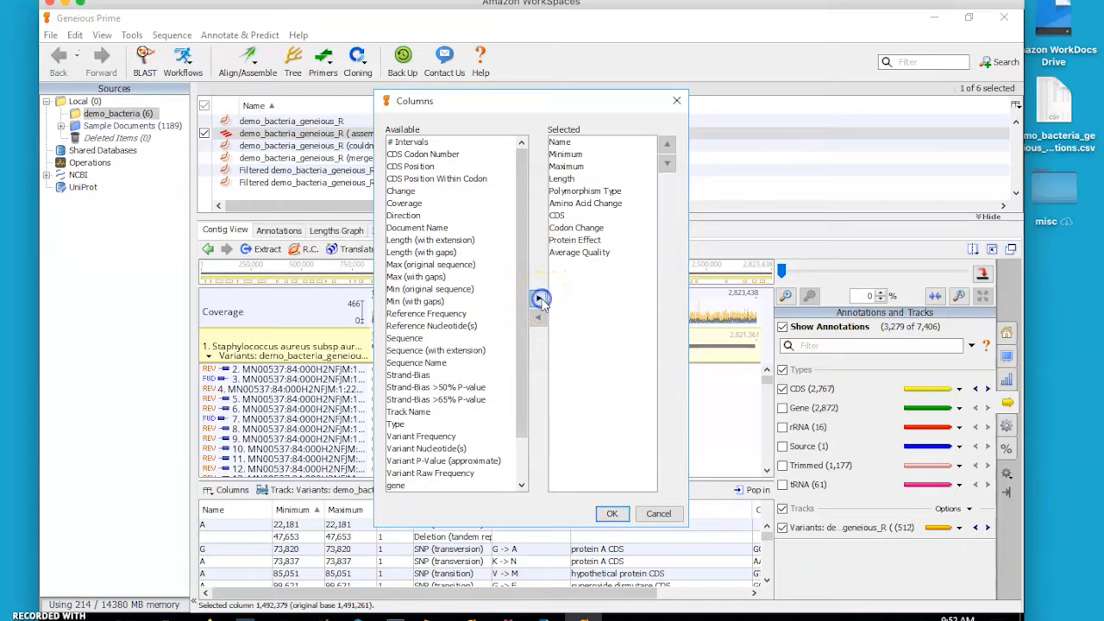
Step: Move the Average Quality column one place up in the selected order, then back down to the end
click(601, 257)
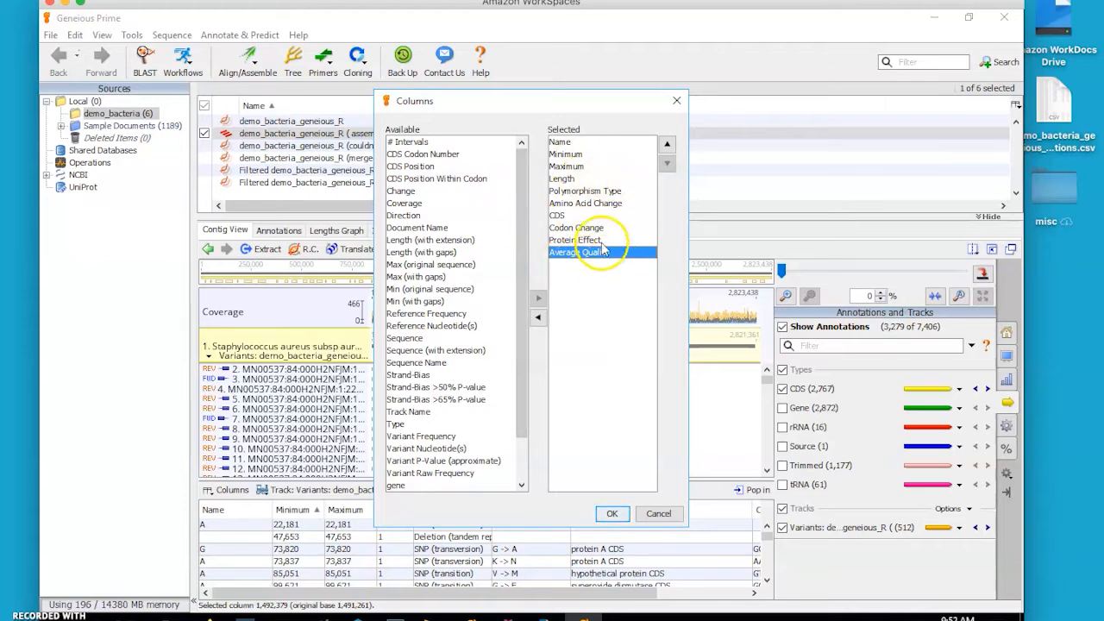
click(667, 147)
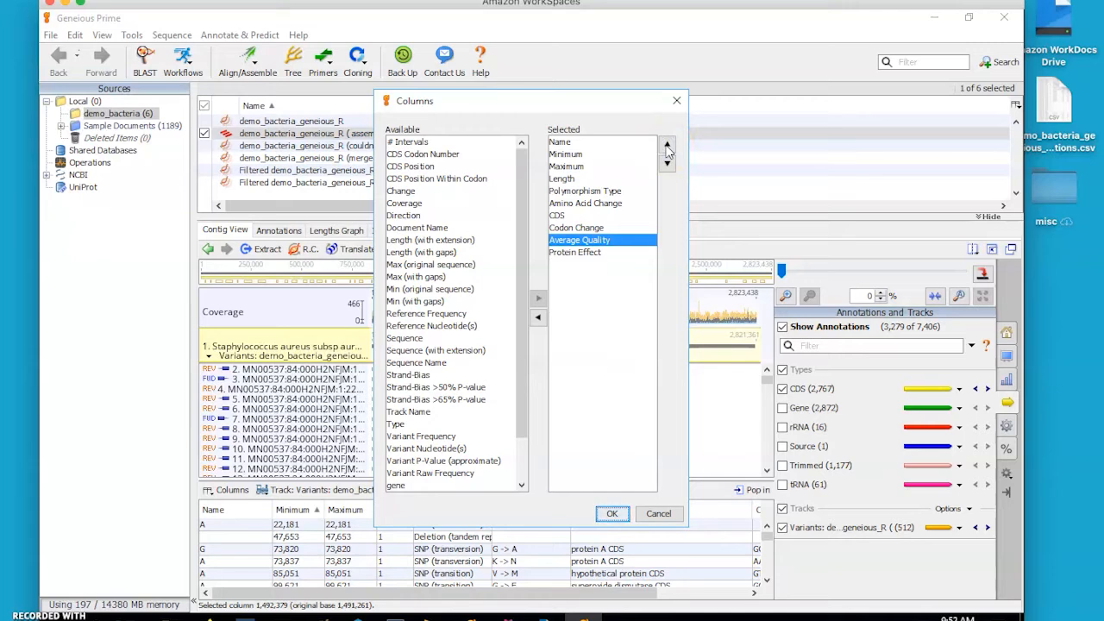
click(668, 162)
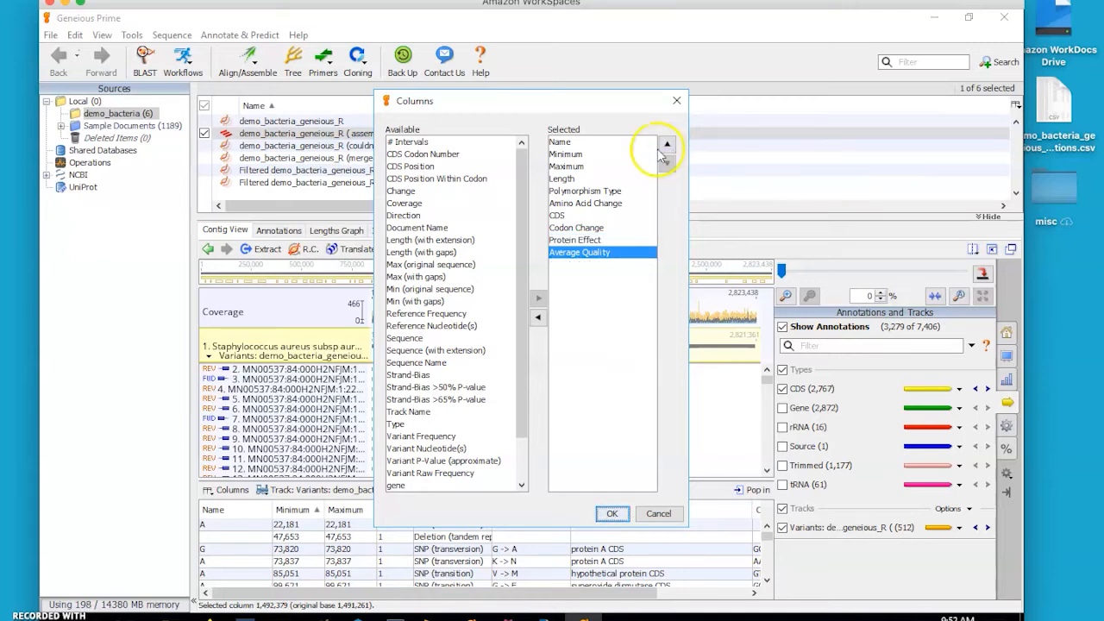
Step: Remove Average Quality from the selected columns and accept the column setup
click(594, 271)
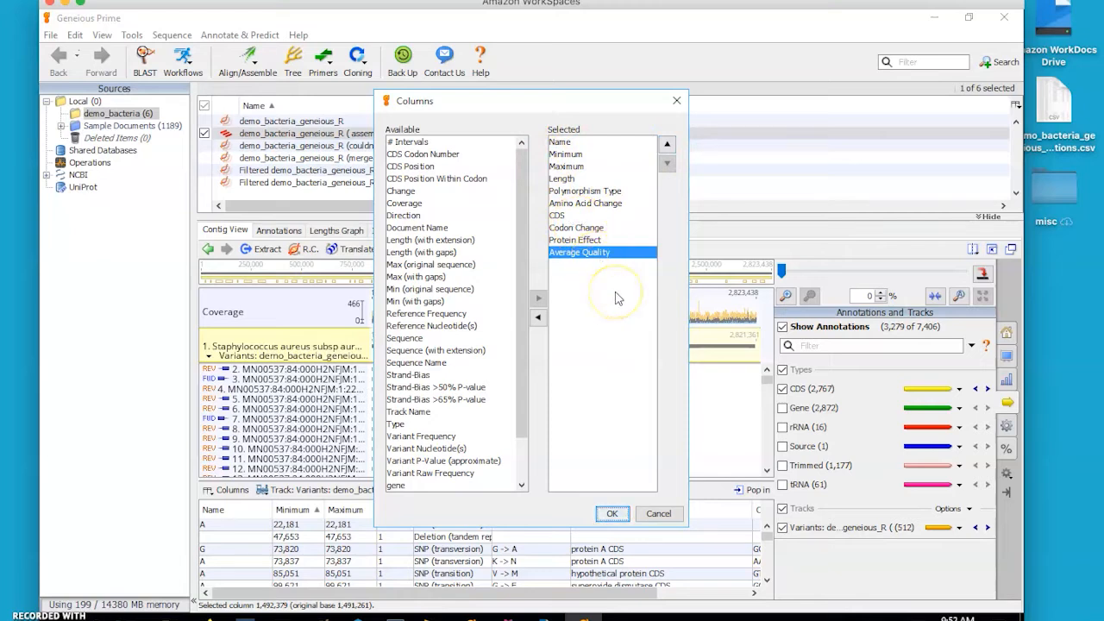
click(538, 317)
click(538, 317)
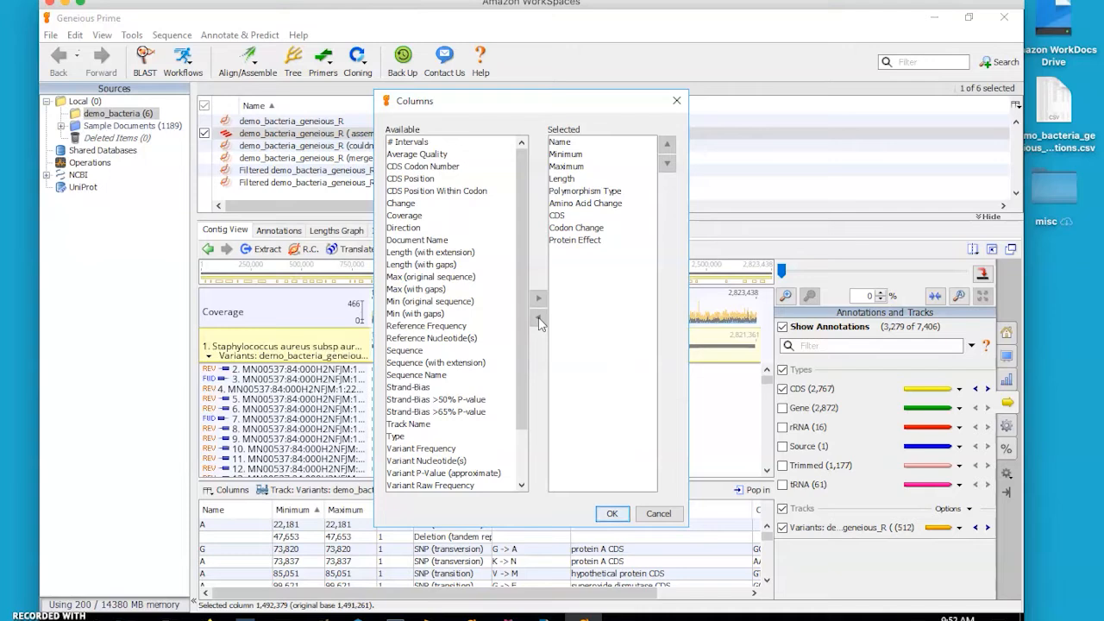
click(573, 151)
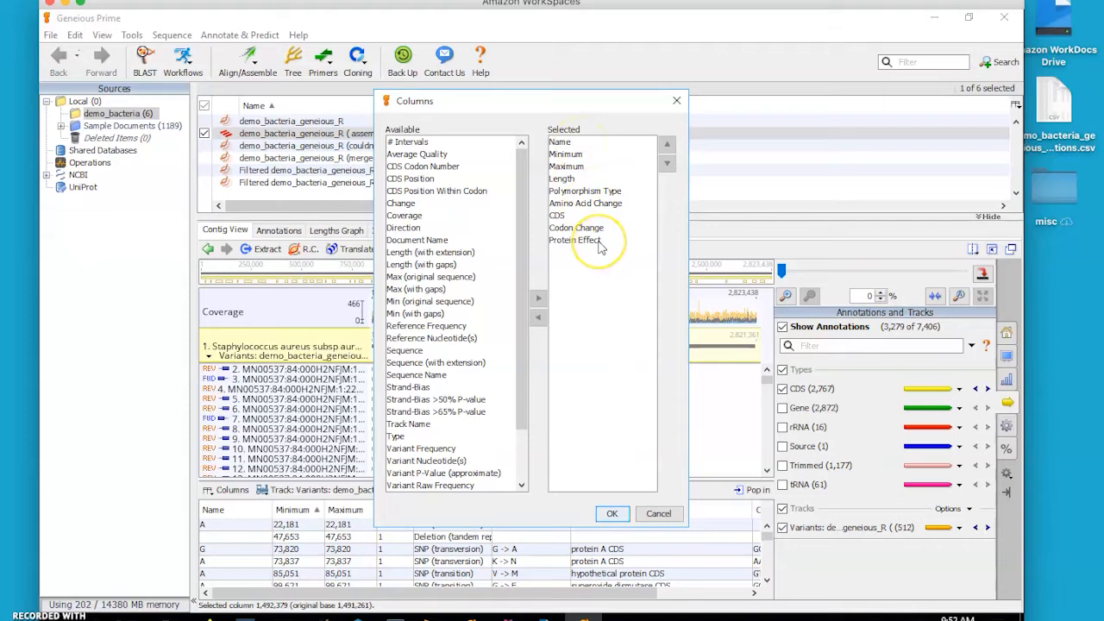
click(611, 513)
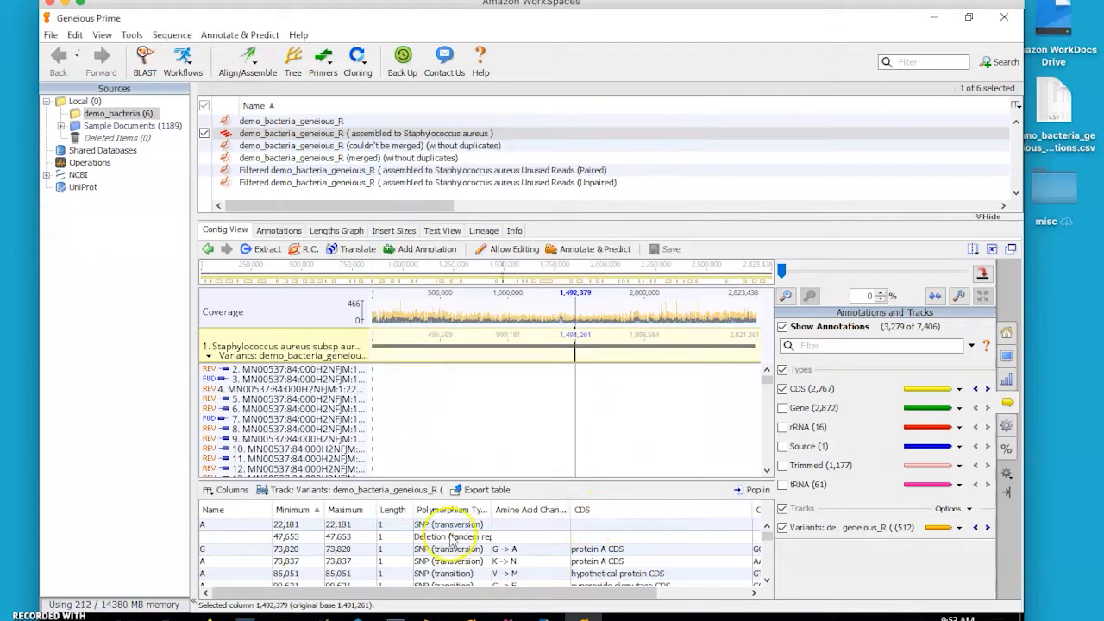
Step: Sort the variant table by Name in descending order
click(229, 511)
click(231, 511)
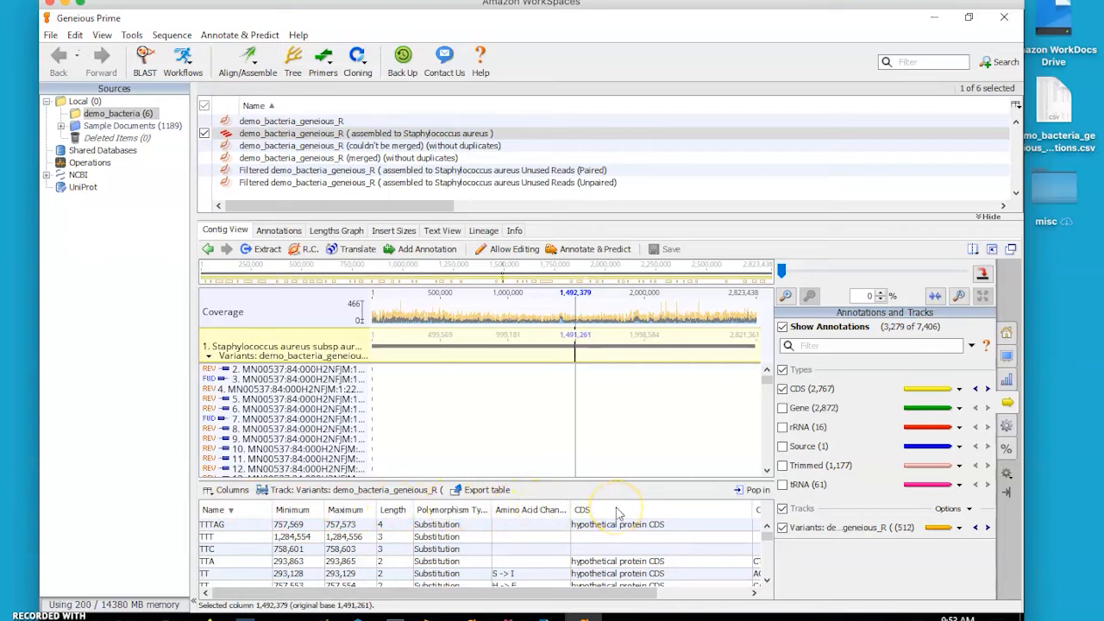
Step: Export the variant table to My Documents in Comma Separated Values (*.csv) format, keeping the proposed file name
click(487, 490)
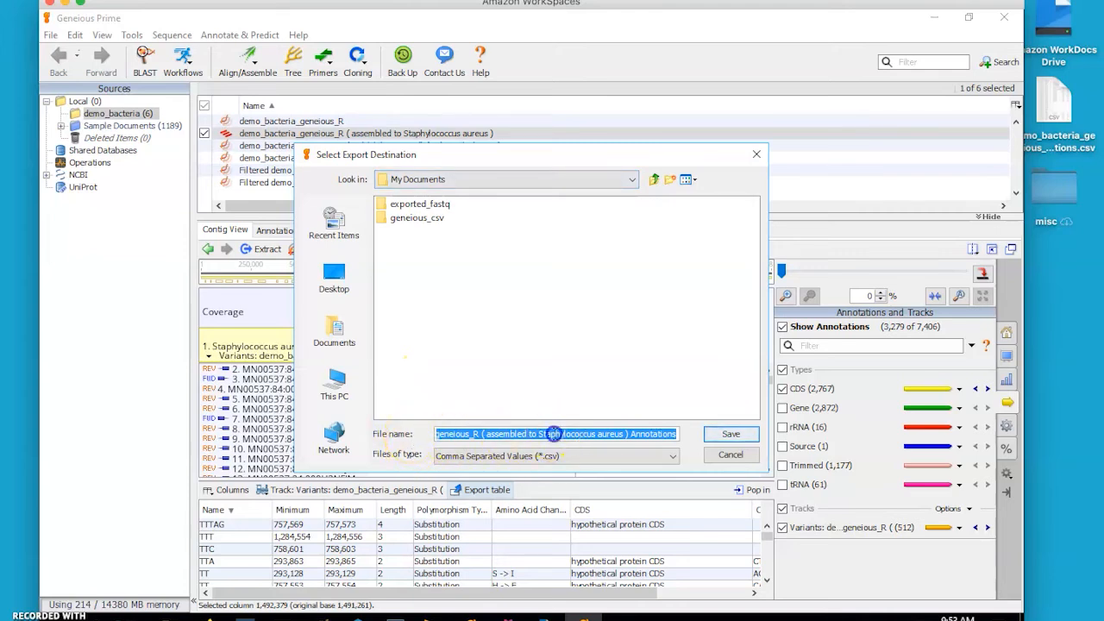
click(555, 433)
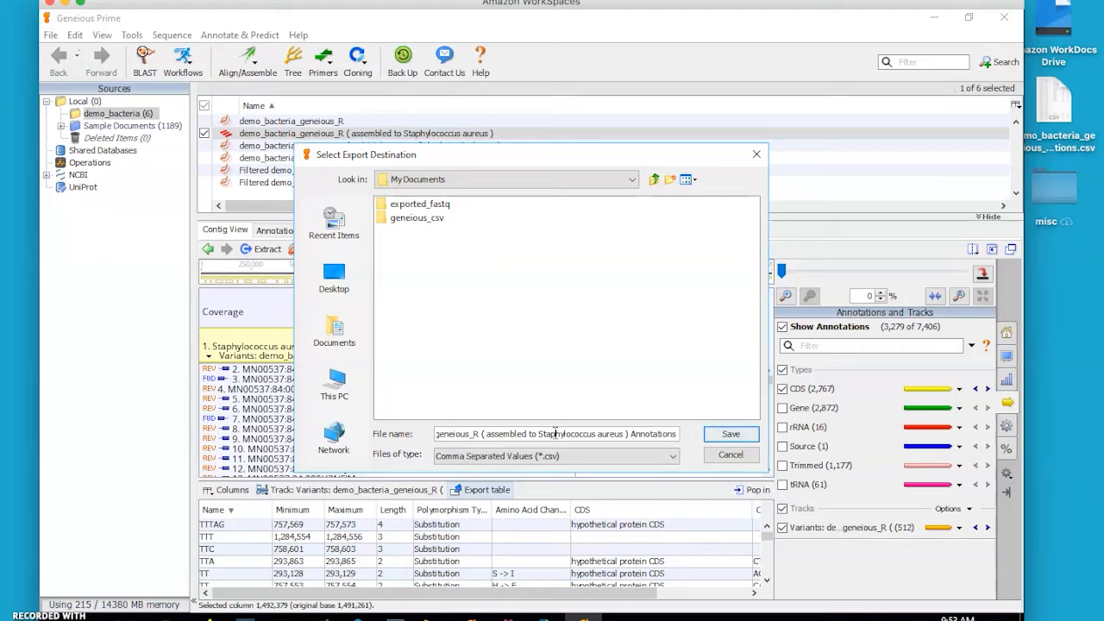
click(567, 458)
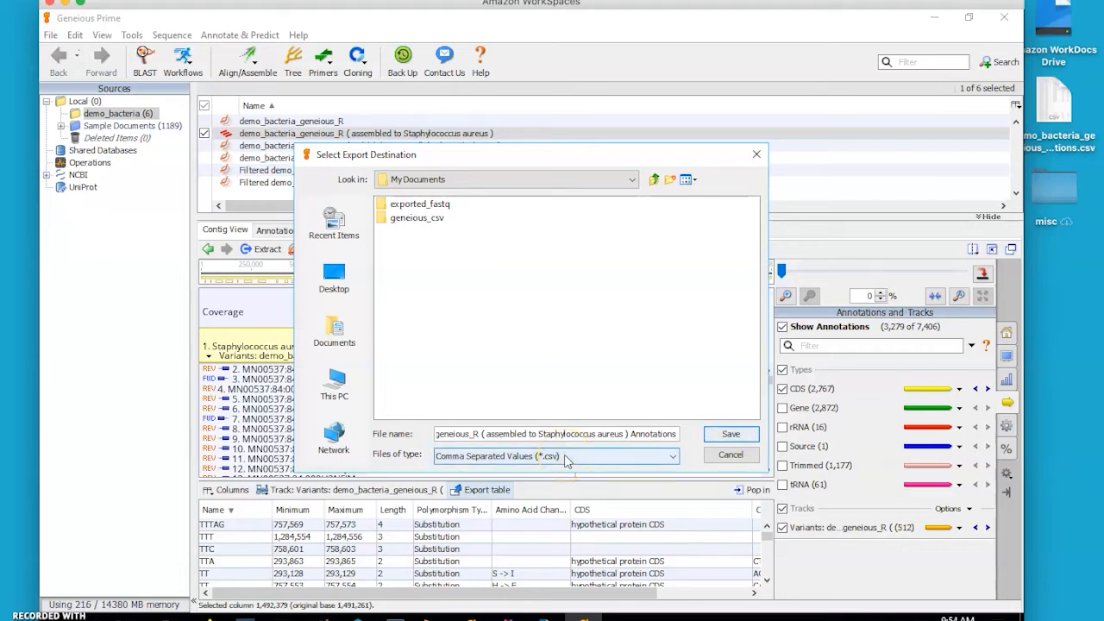
click(566, 460)
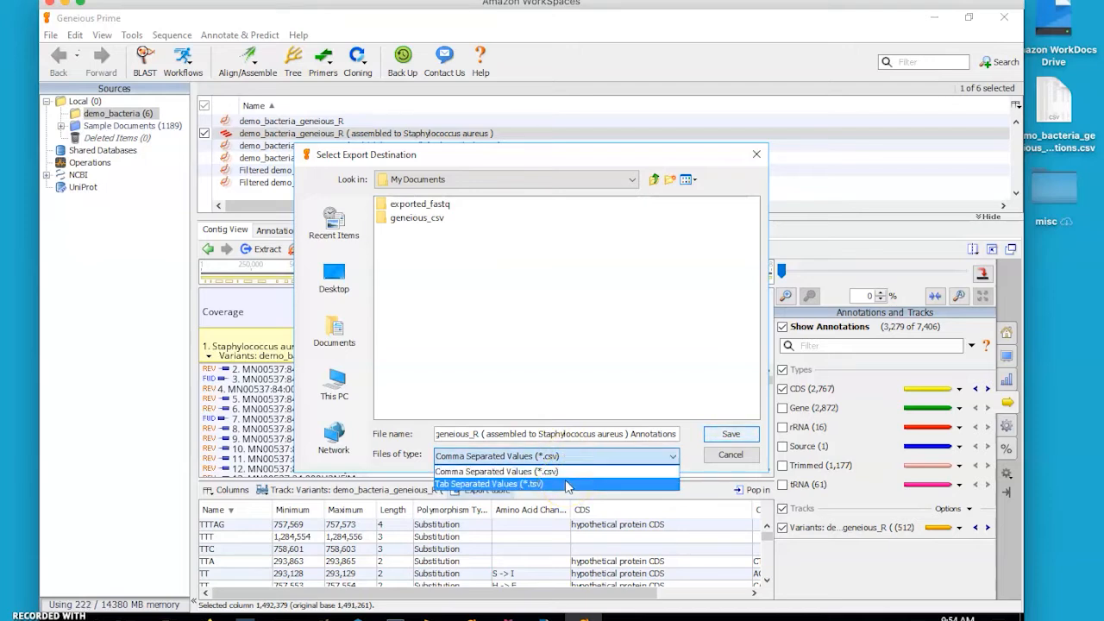
click(565, 471)
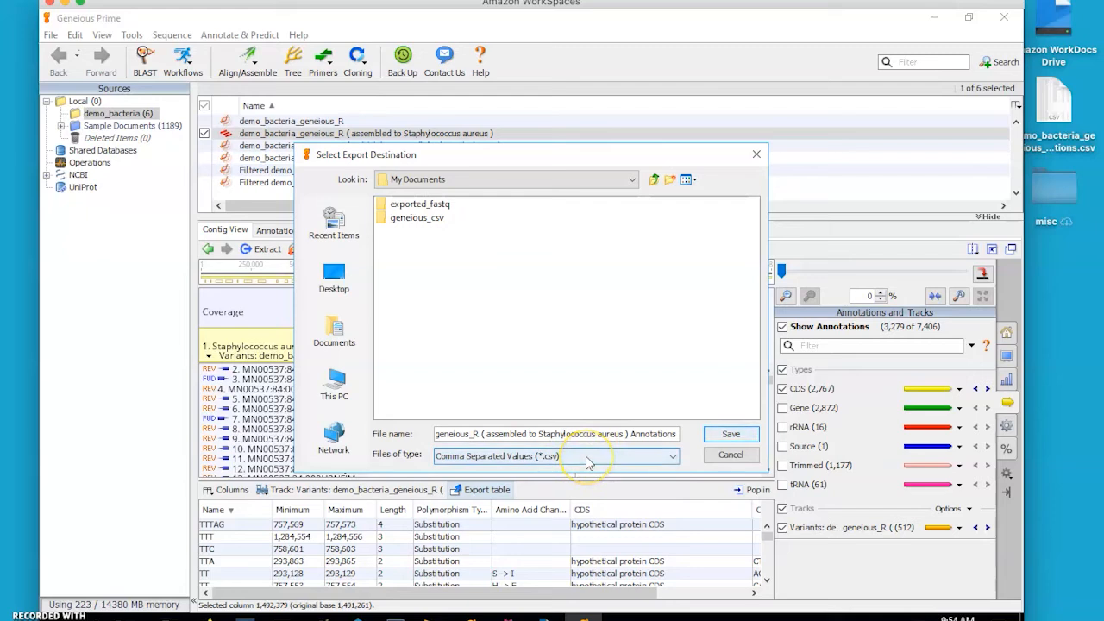
click(728, 437)
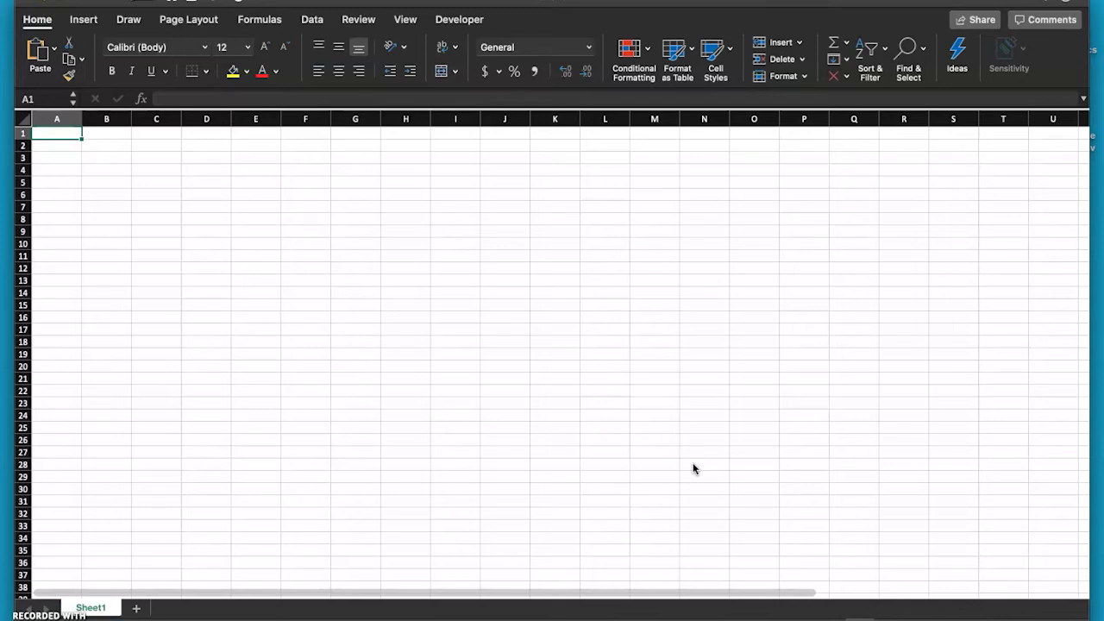
Step: In Excel, open "demo_bacteria_geneious_R ( assembled to Staphylococcus aureus ) Annotations.csv" from the Desktop
click(91, 0)
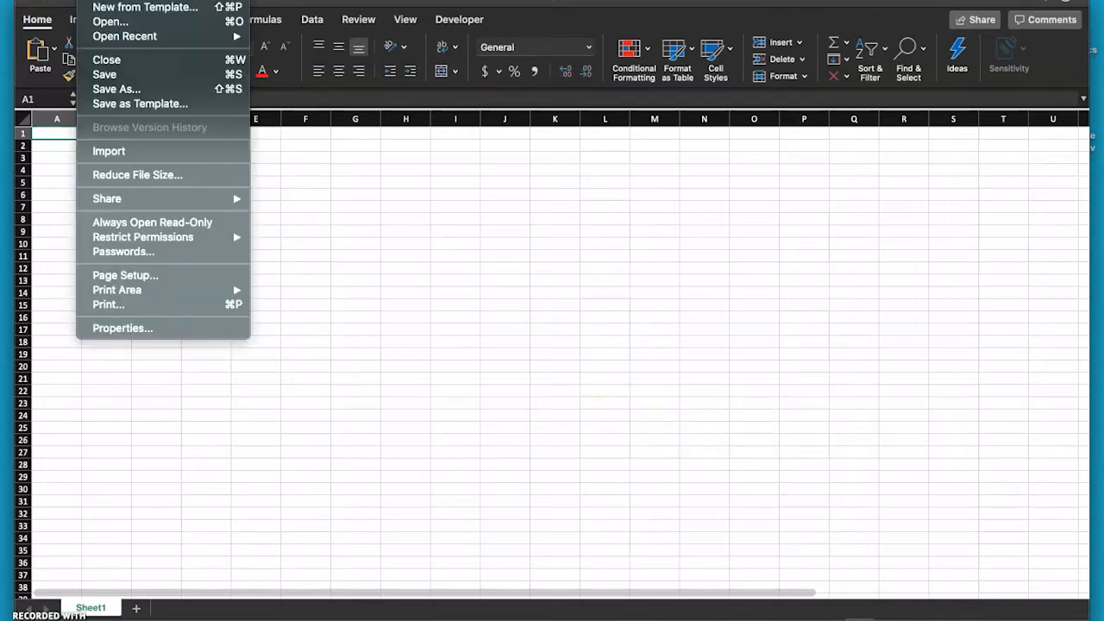
click(109, 23)
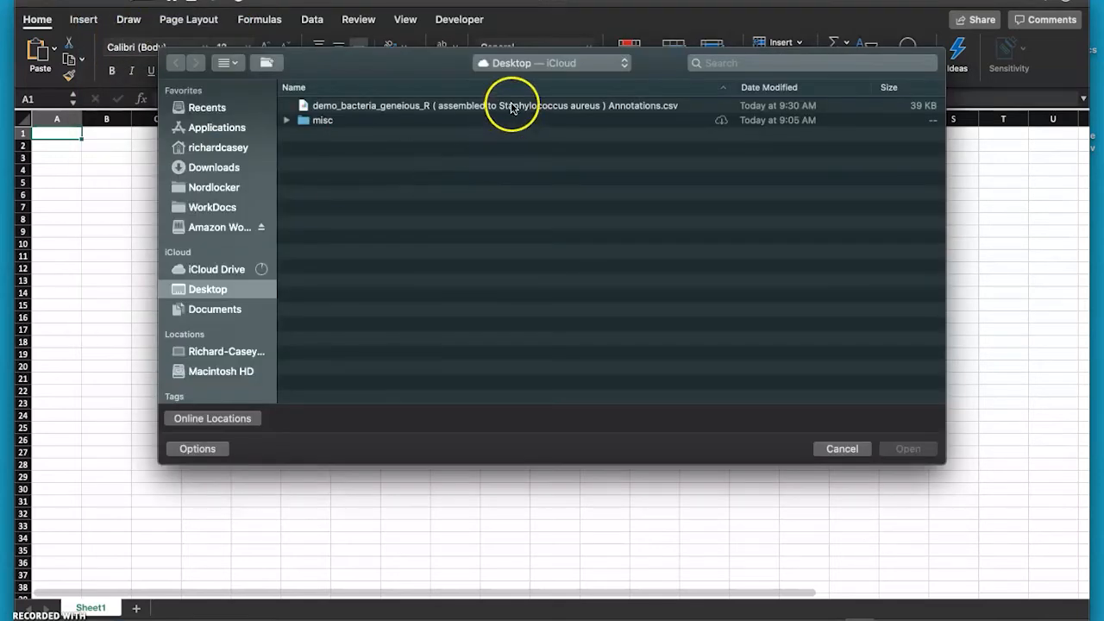
click(511, 105)
click(905, 449)
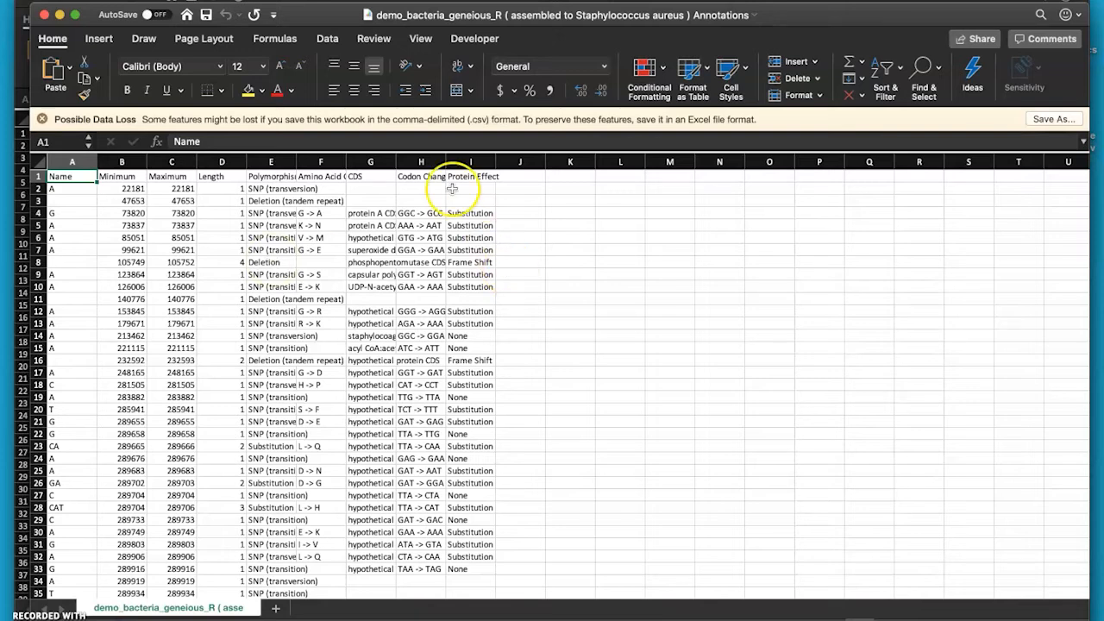
Step: Save a copy of the opened CSV on the Desktop in Microsoft Excel 5.0/95 Workbook (.xls) format
click(97, 7)
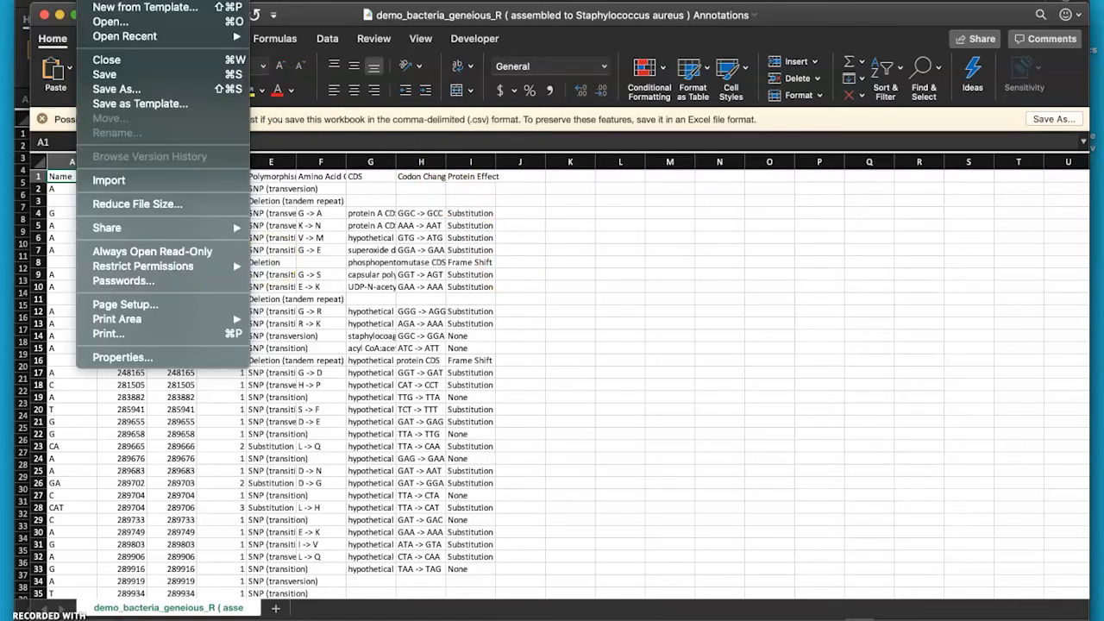
click(136, 92)
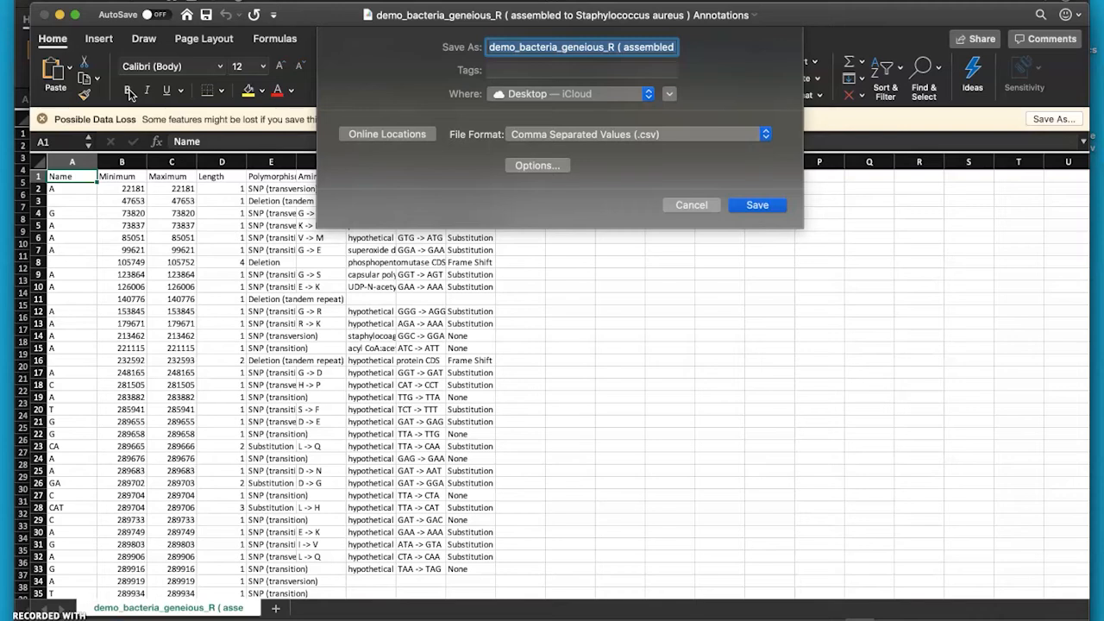
click(586, 135)
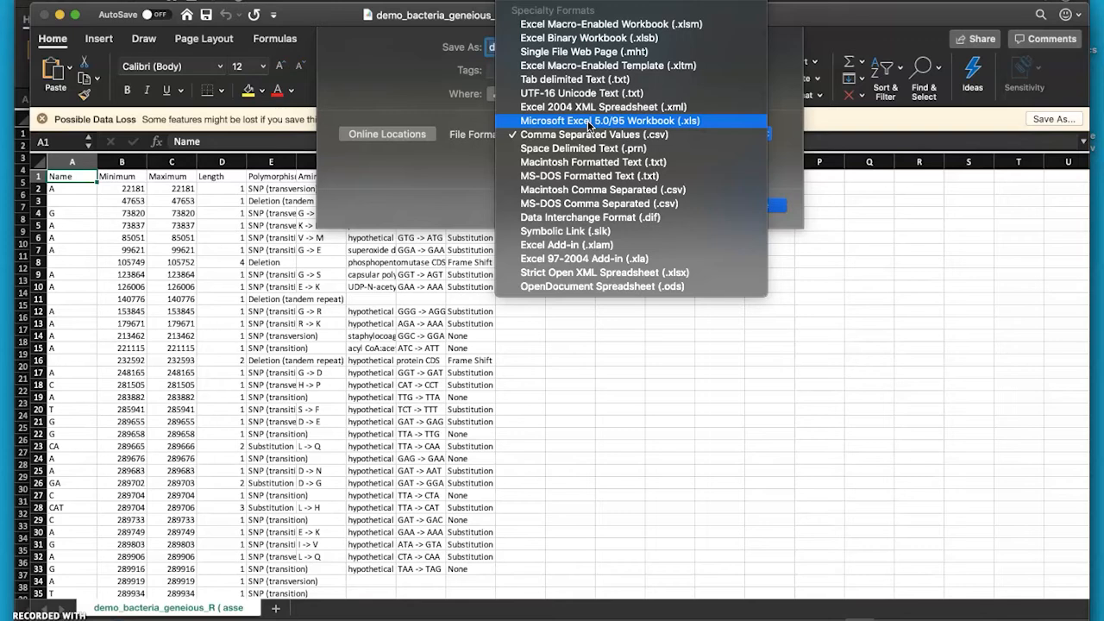
click(588, 123)
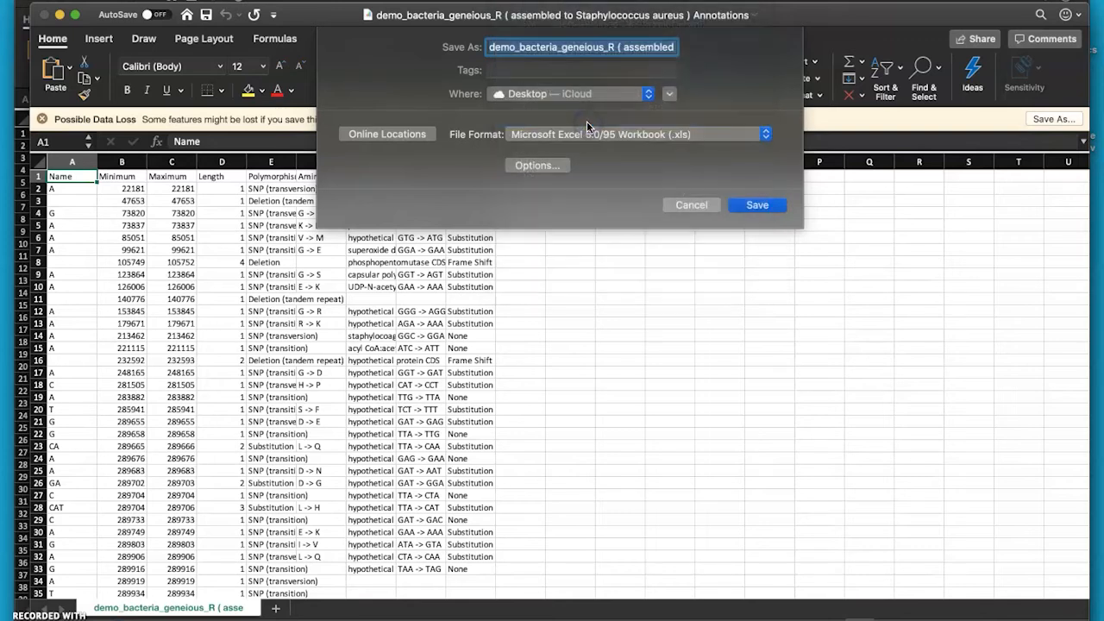
click(756, 205)
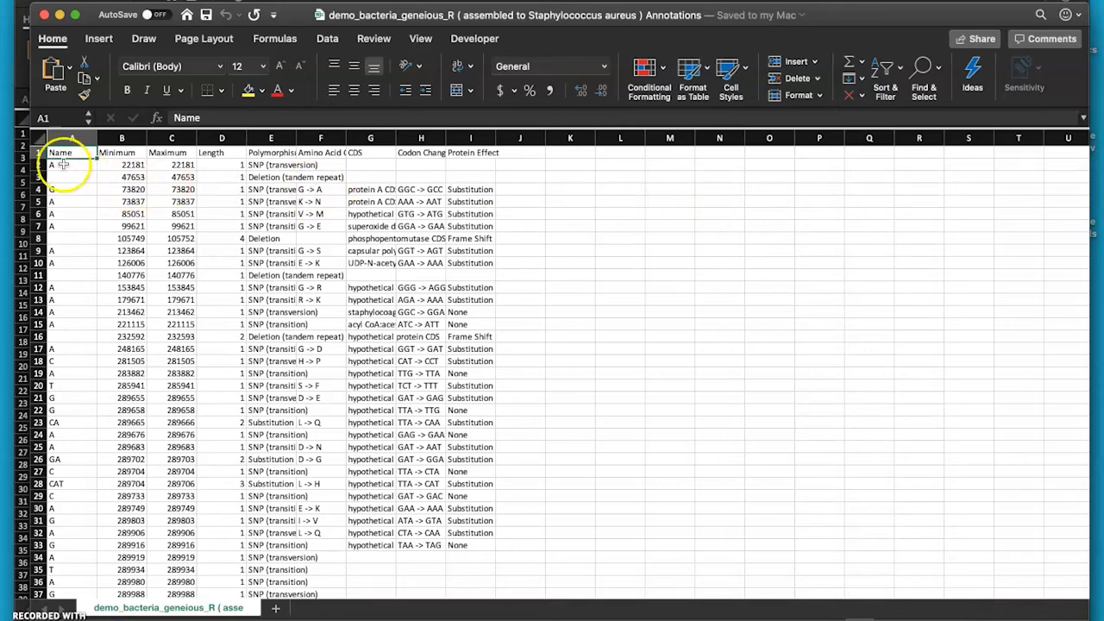
Step: Make the header row bold and freeze the top row of the sheet
click(38, 151)
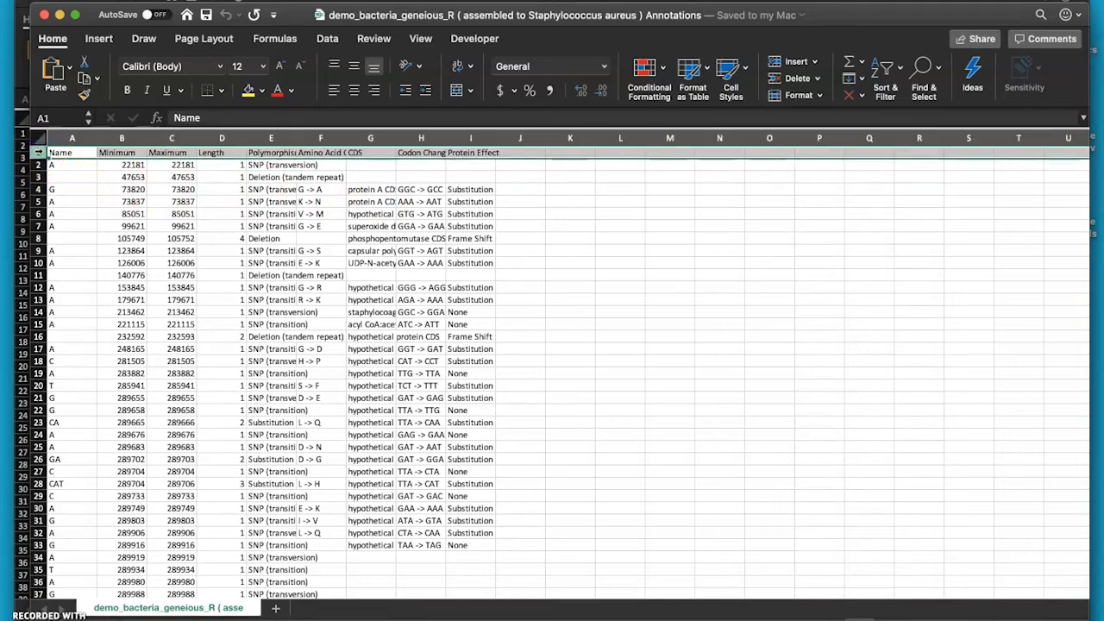
click(127, 93)
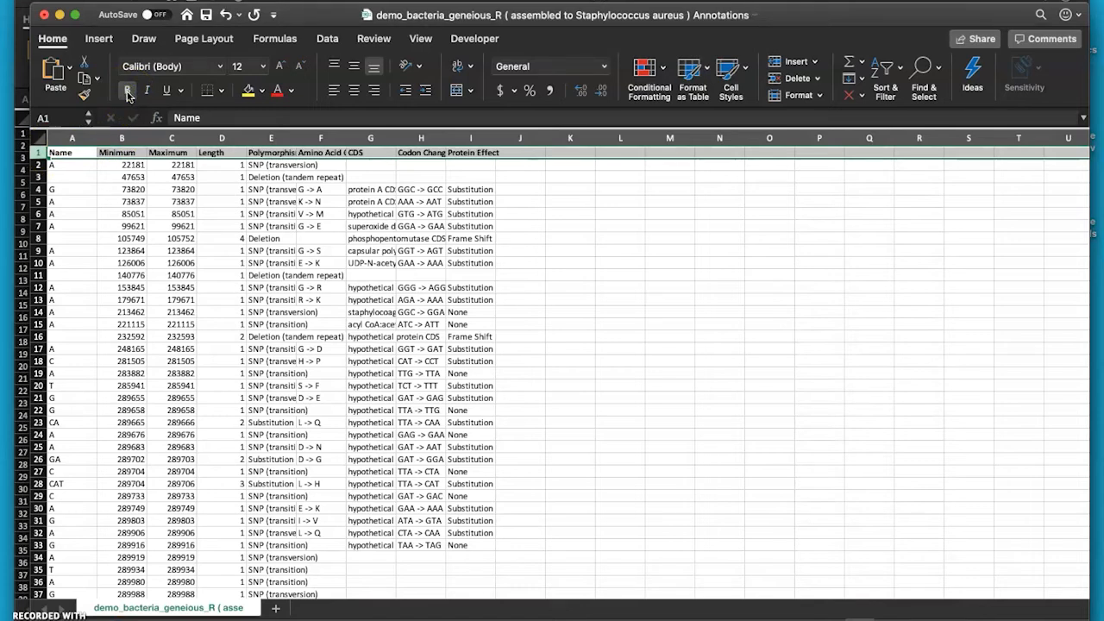
click(420, 39)
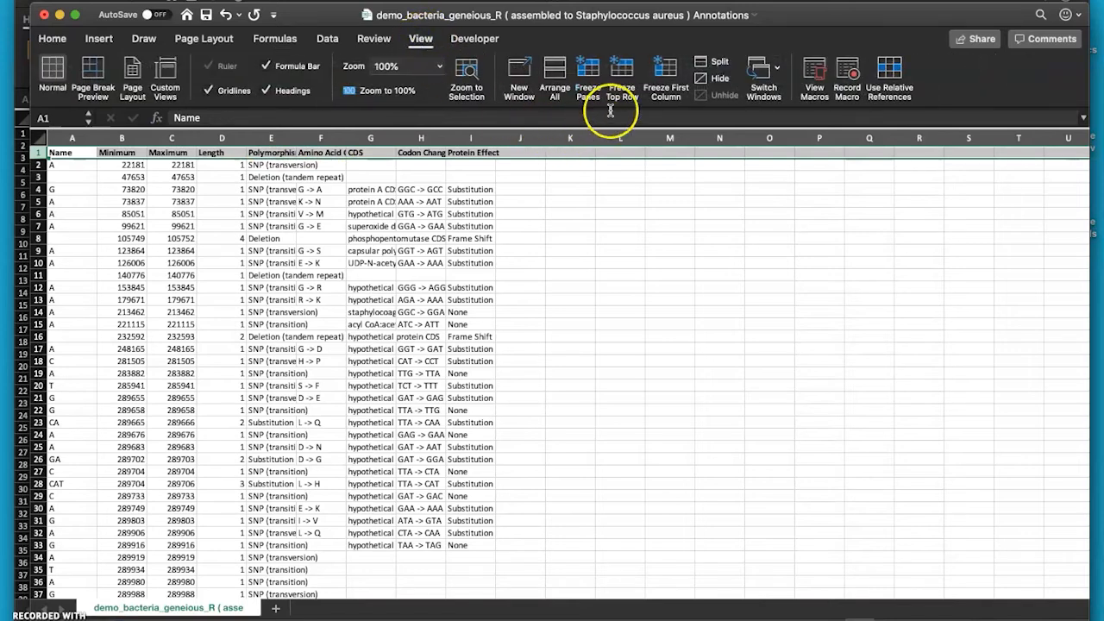
click(624, 72)
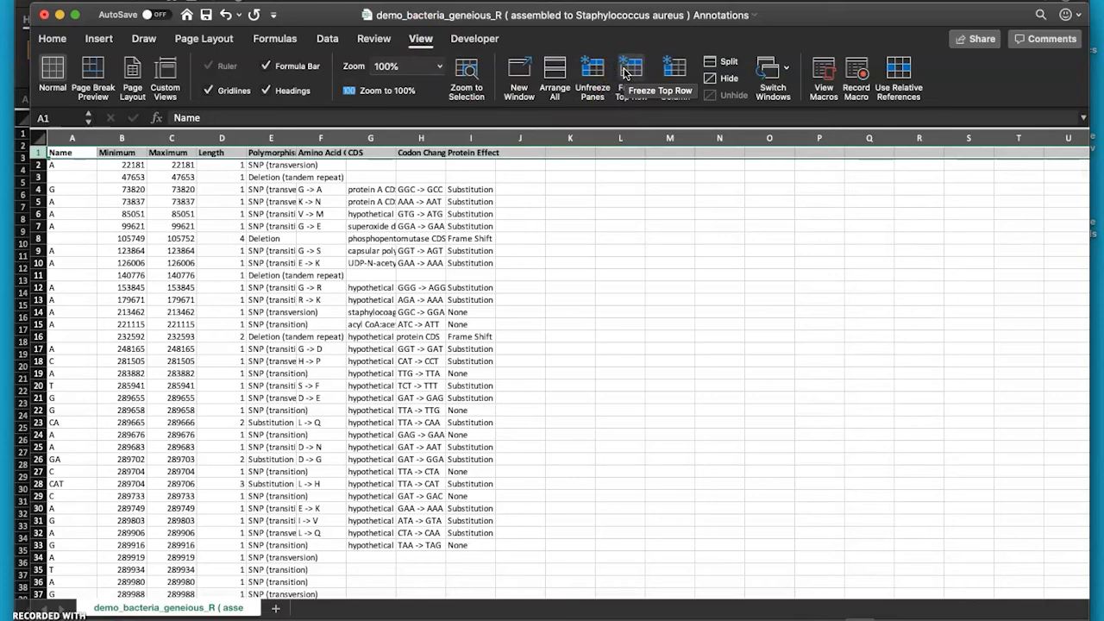
click(525, 219)
scroll(525, 218, down, 5)
scroll(525, 218, up, 5)
scroll(525, 218, down, 5)
scroll(524, 218, up, 5)
click(510, 217)
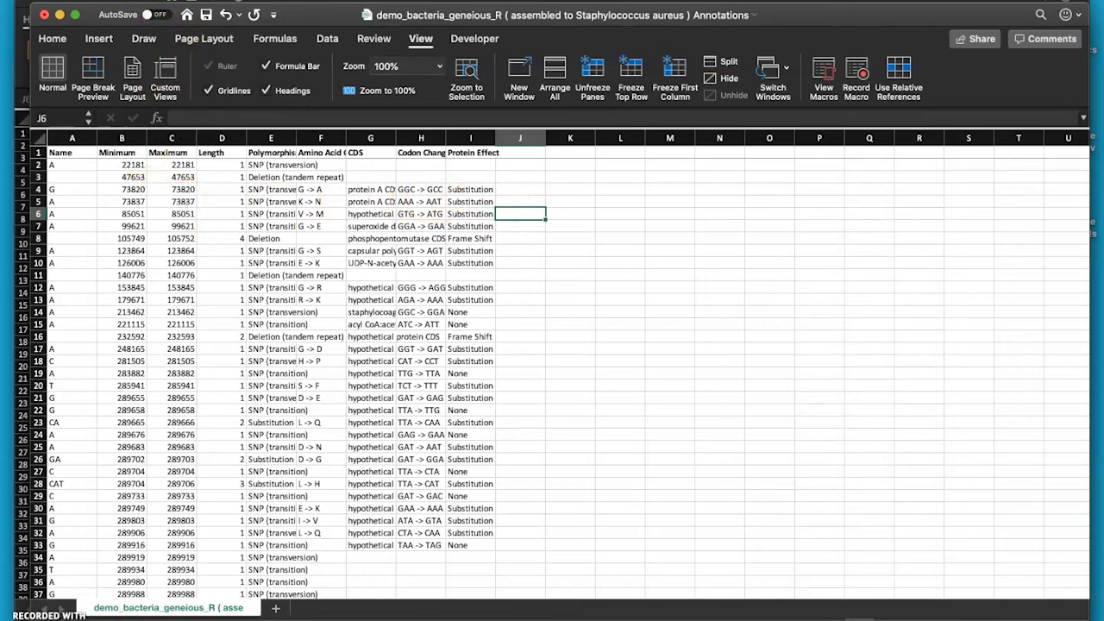
Step: AutoFit the width of all columns in the sheet to their contents
click(122, 1)
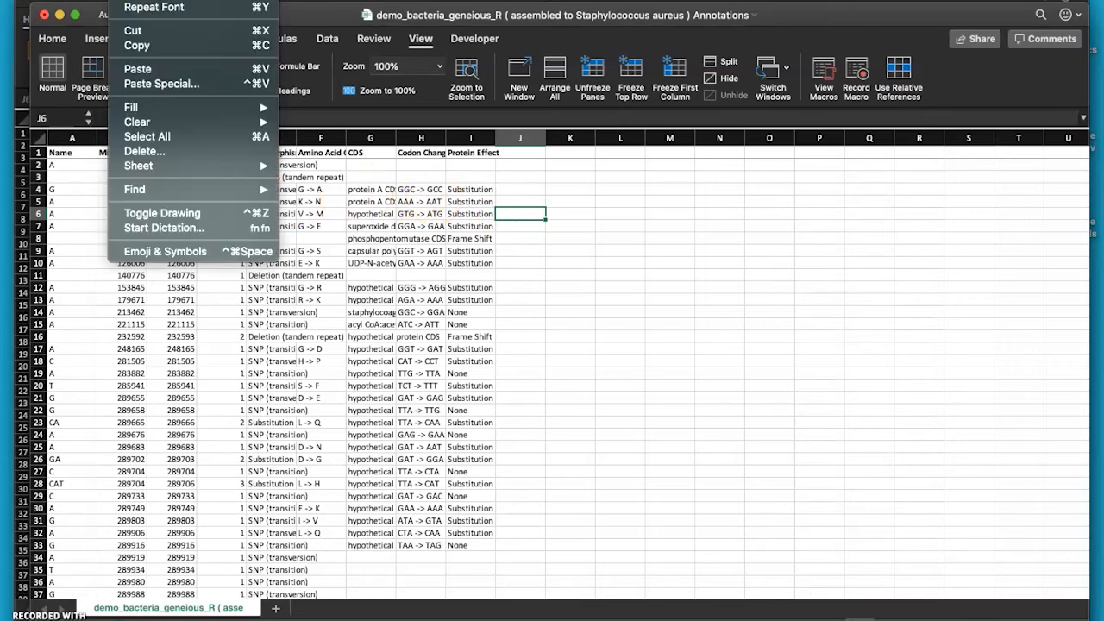
click(184, 136)
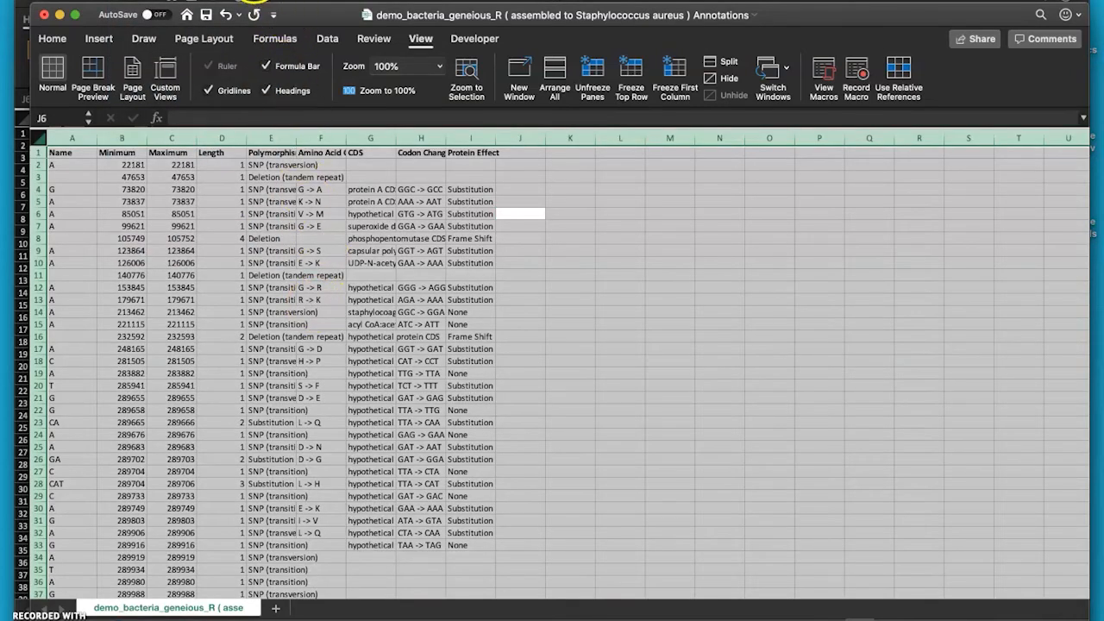
click(251, 1)
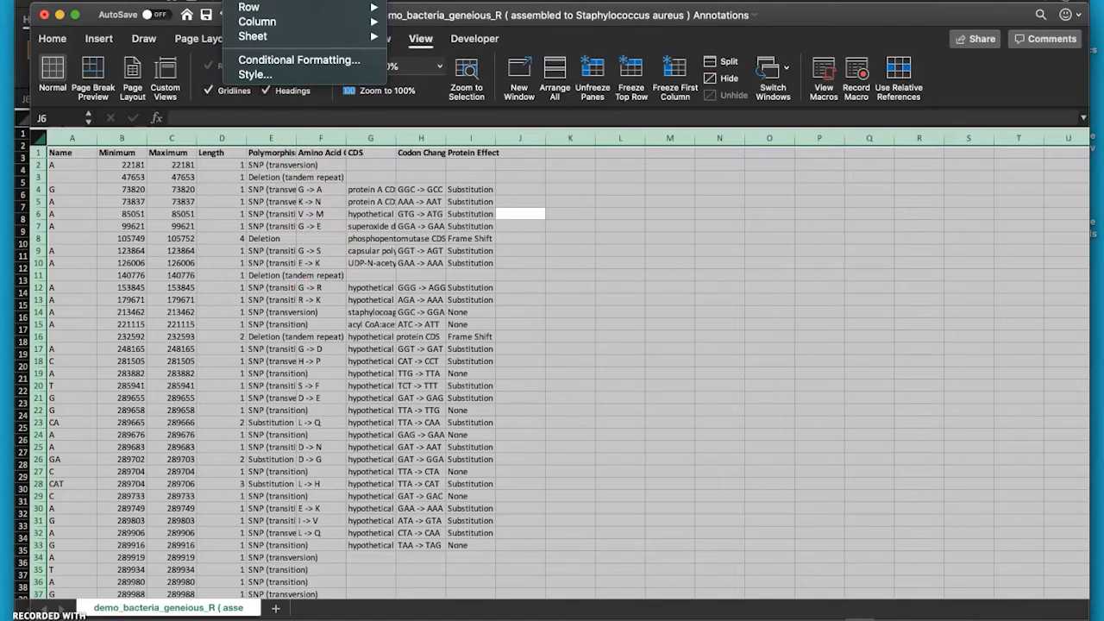
mouse_move(266, 22)
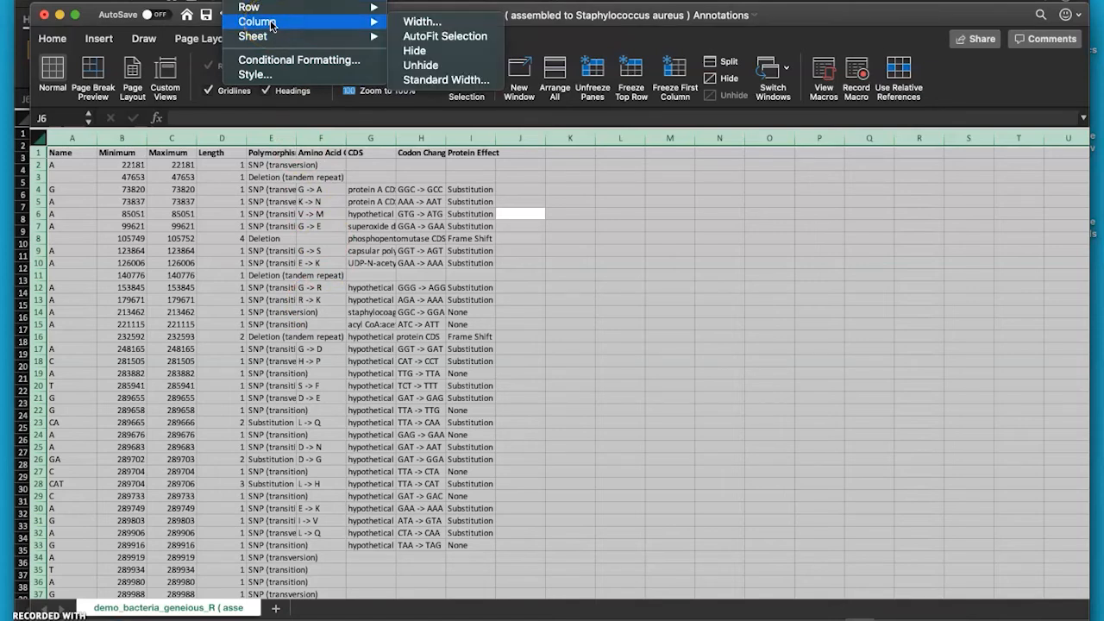
click(441, 37)
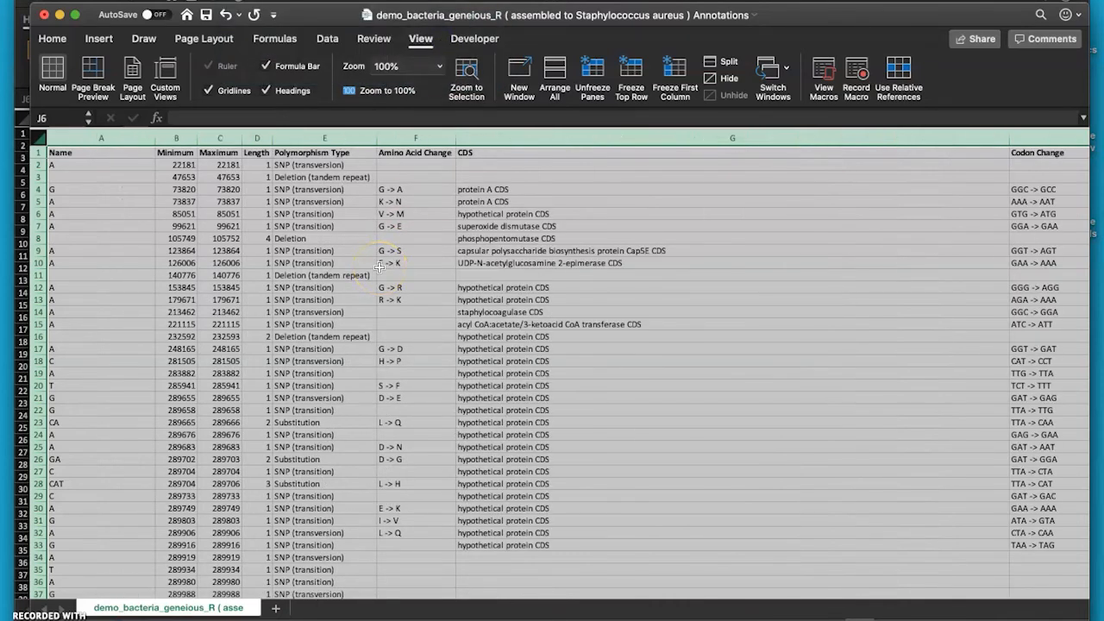
click(423, 191)
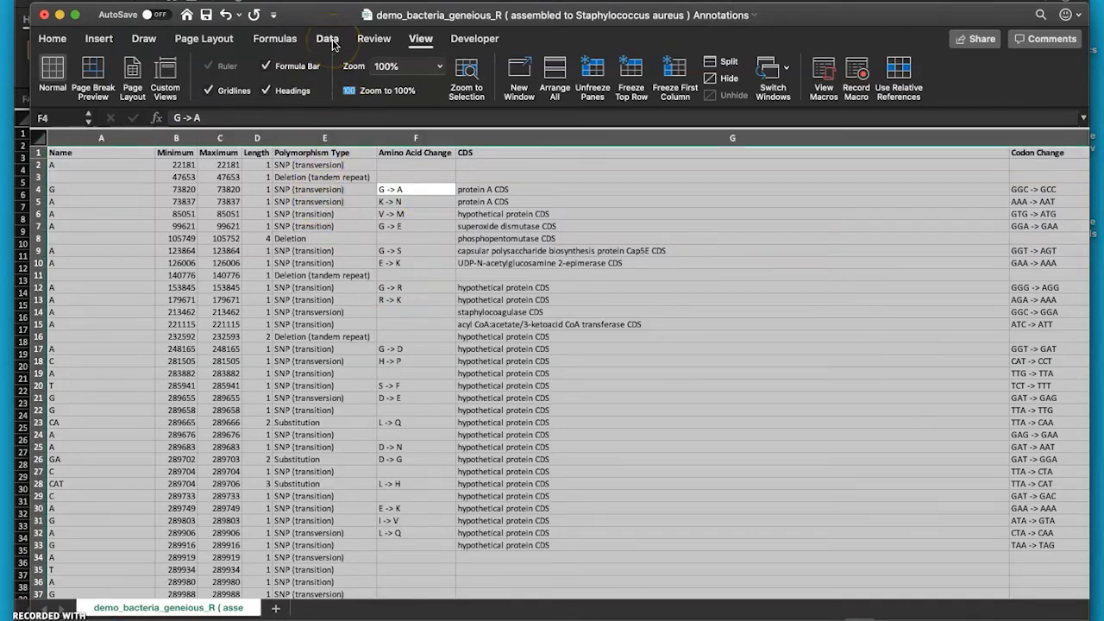
Step: Set up a custom sort of the whole sheet by the Minimum column's values, smallest to largest
click(330, 41)
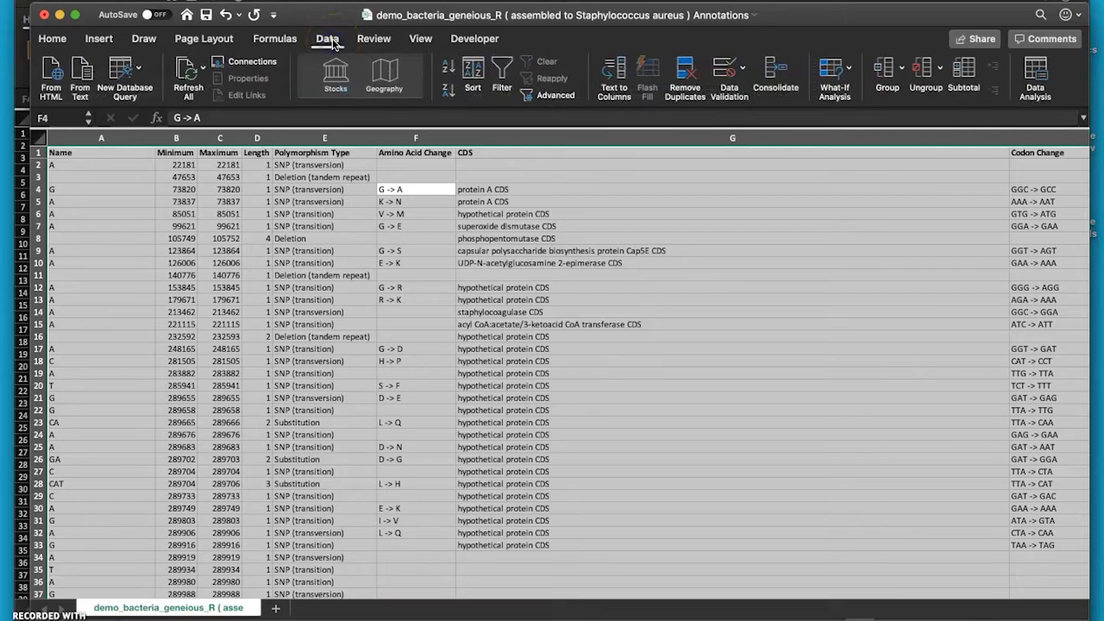
click(475, 70)
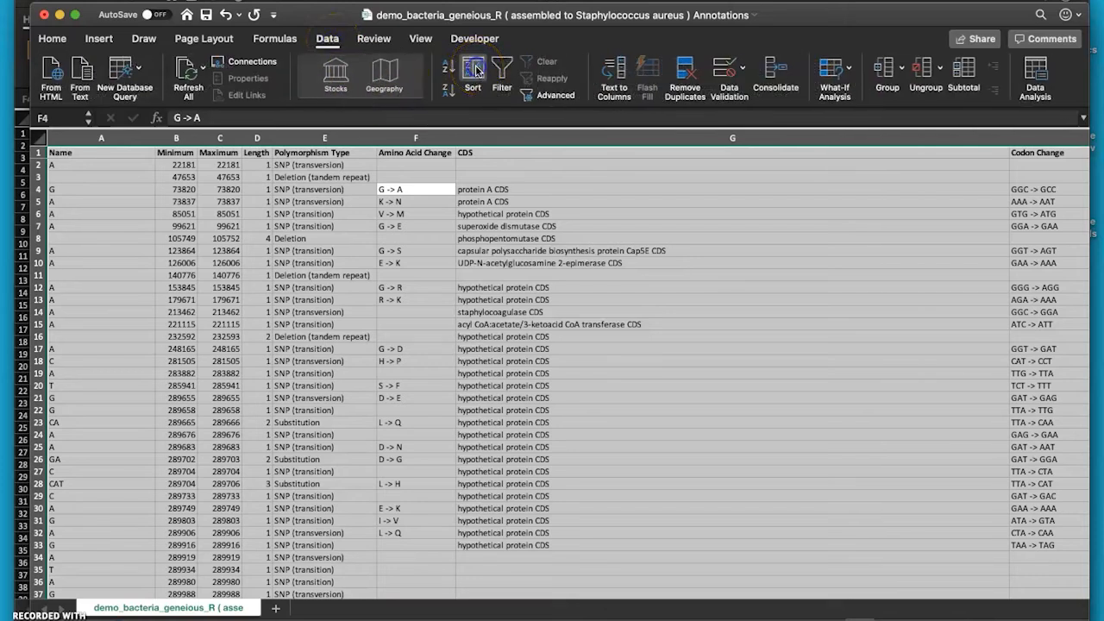
click(455, 136)
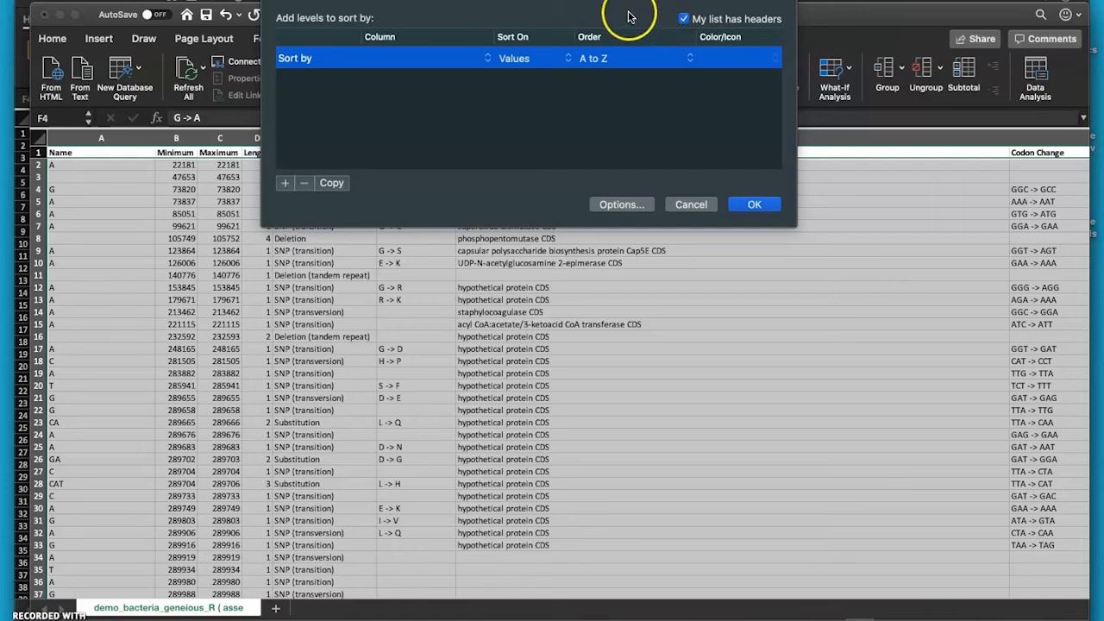
click(402, 60)
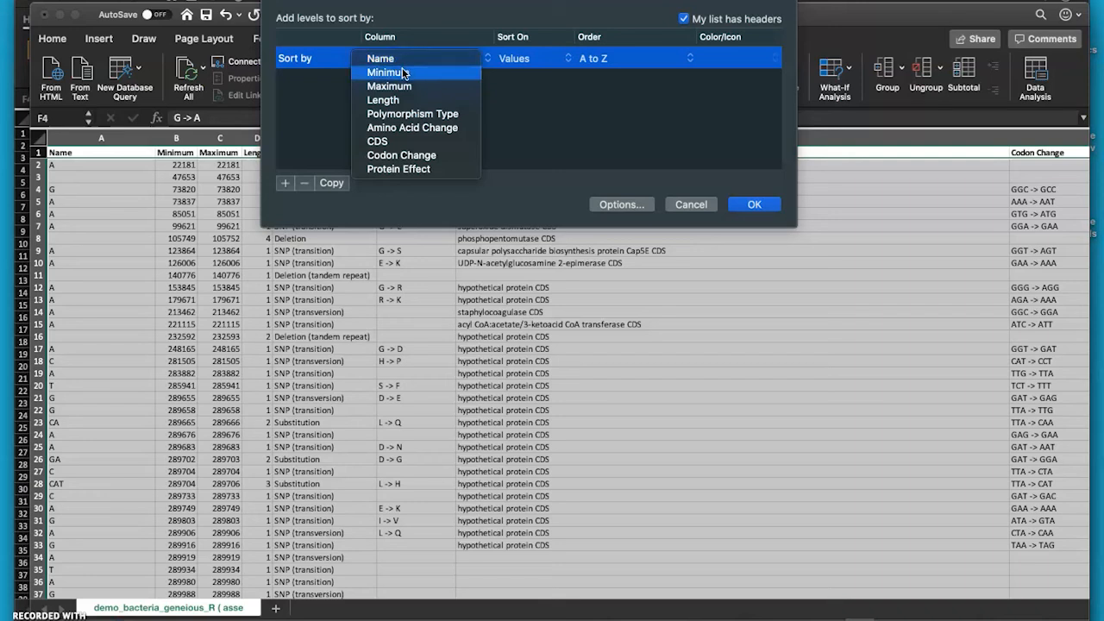
click(404, 73)
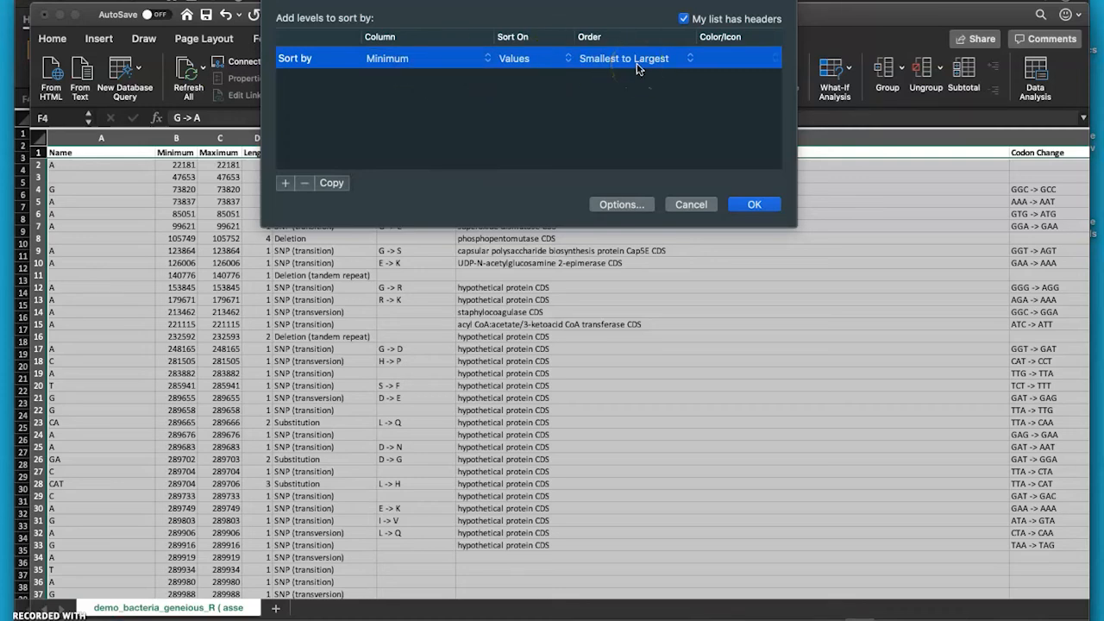
Step: Add Maximum, smallest to largest, as the second sort level and apply the sort
click(285, 185)
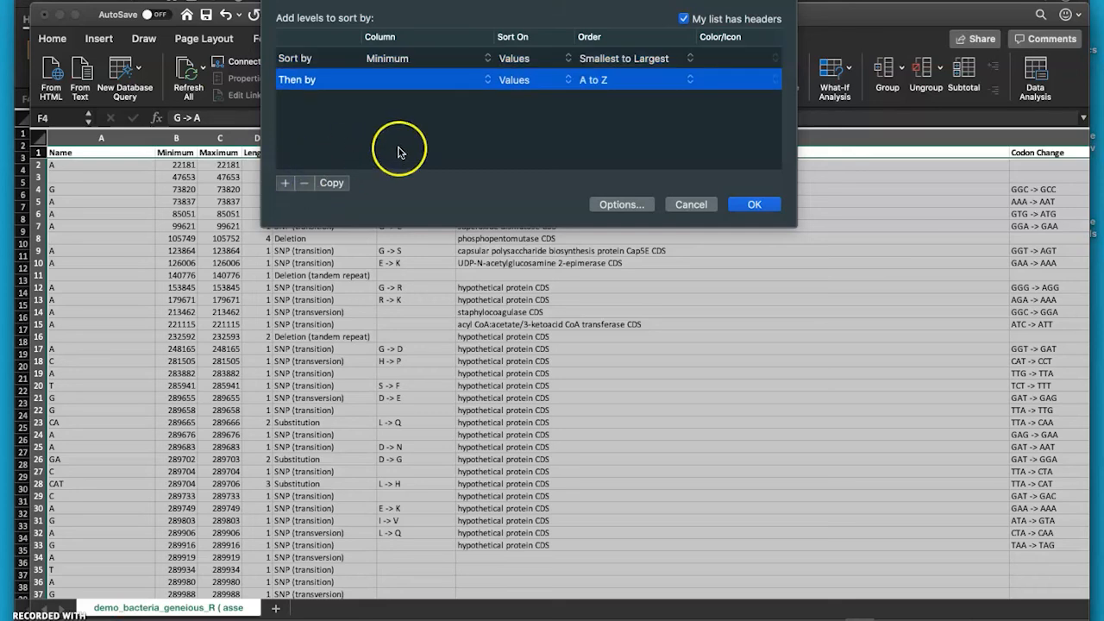
click(402, 83)
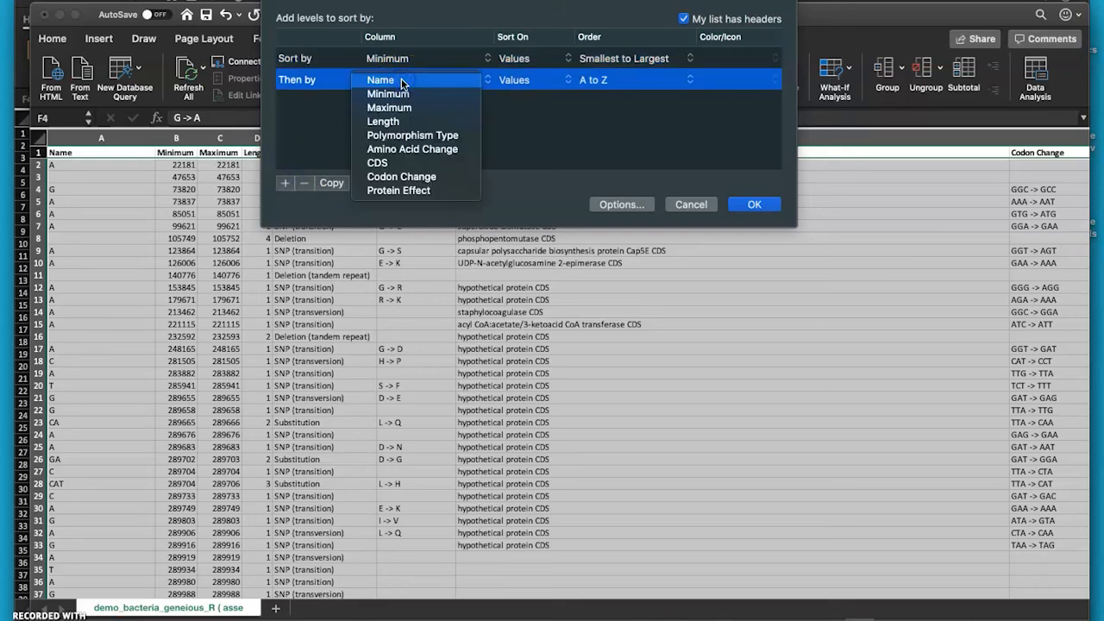
click(403, 108)
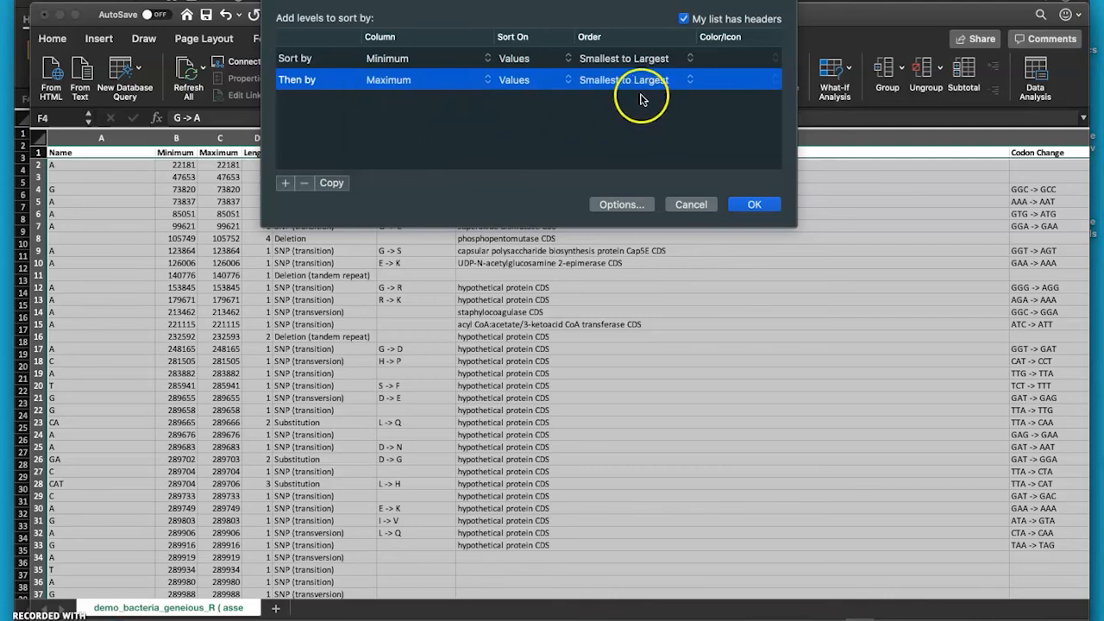
click(754, 204)
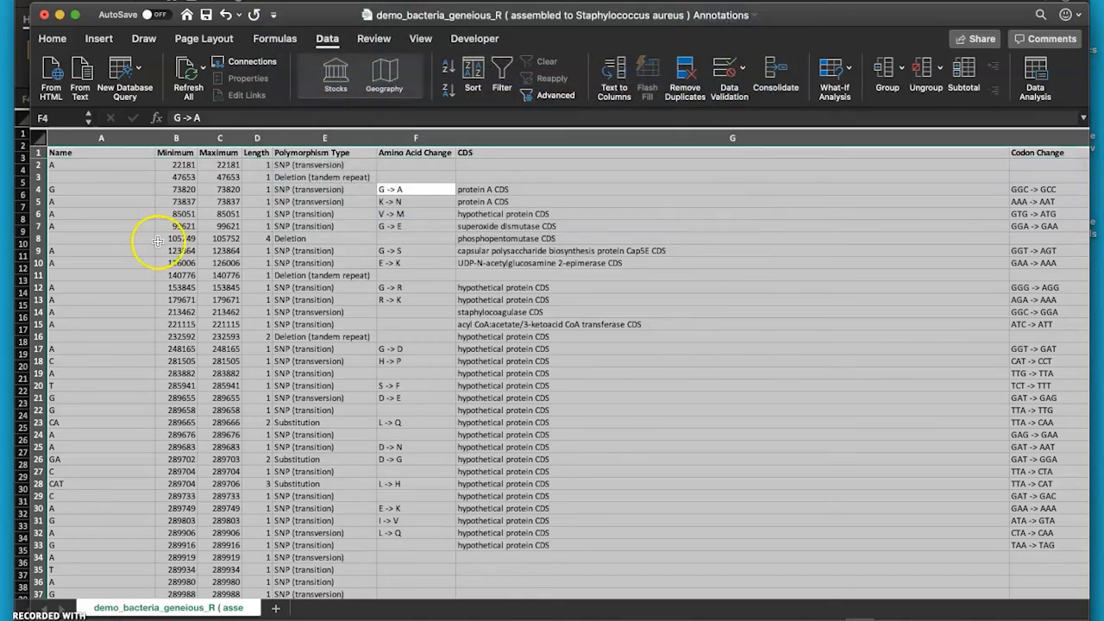
click(256, 238)
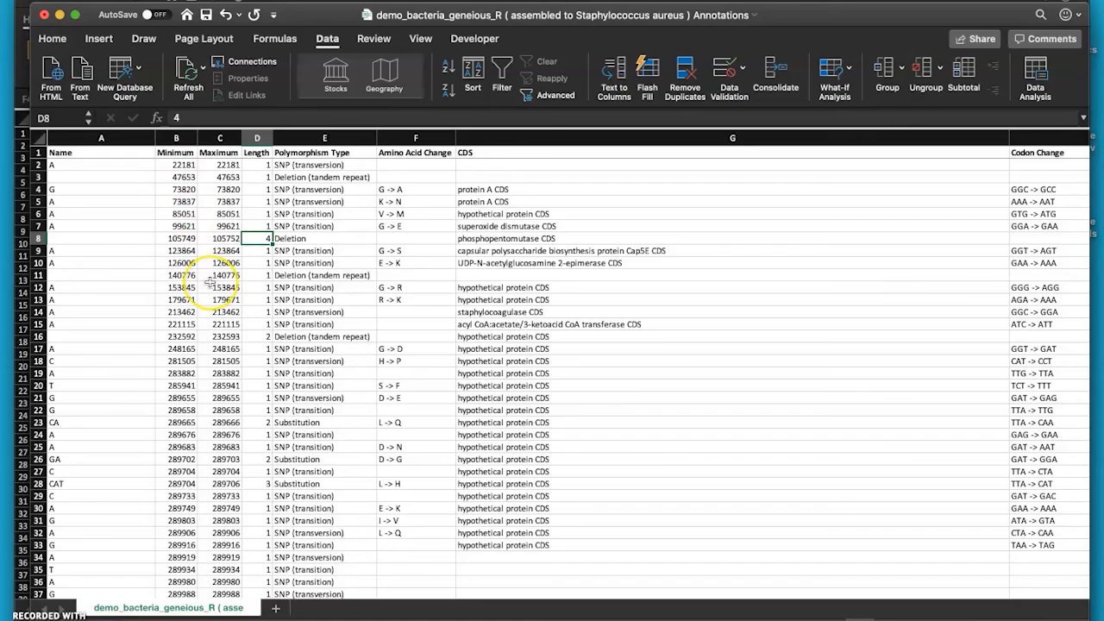
Step: Look through the sorted variant rows to check the order of the Minimum and Maximum positions, then return to the first rows
scroll(208, 281, down, 5)
scroll(208, 281, down, 20)
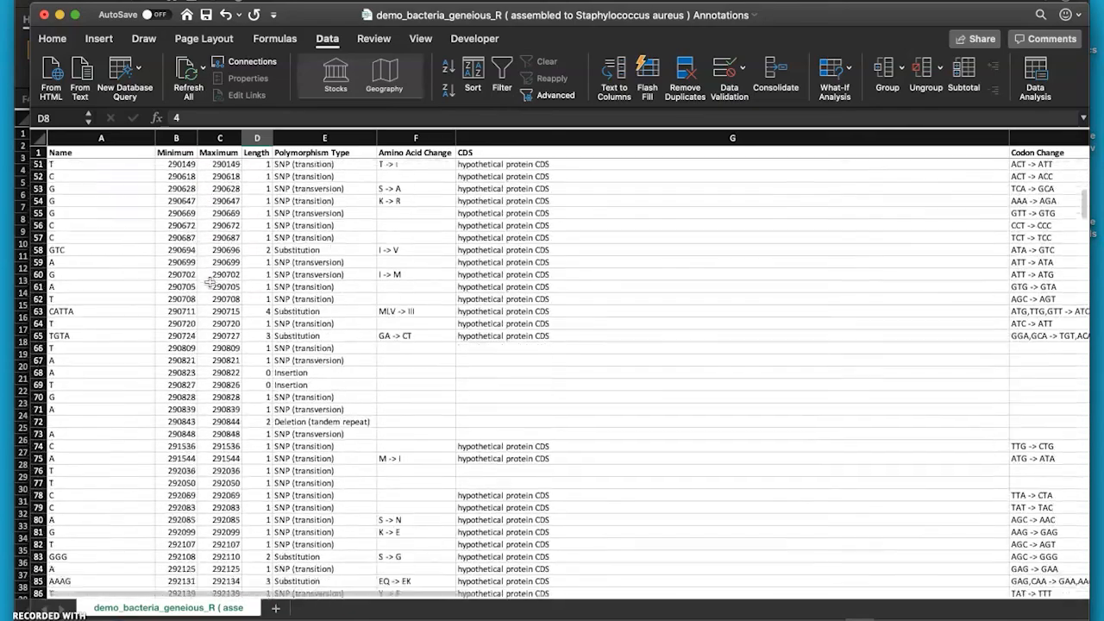
scroll(209, 281, down, 20)
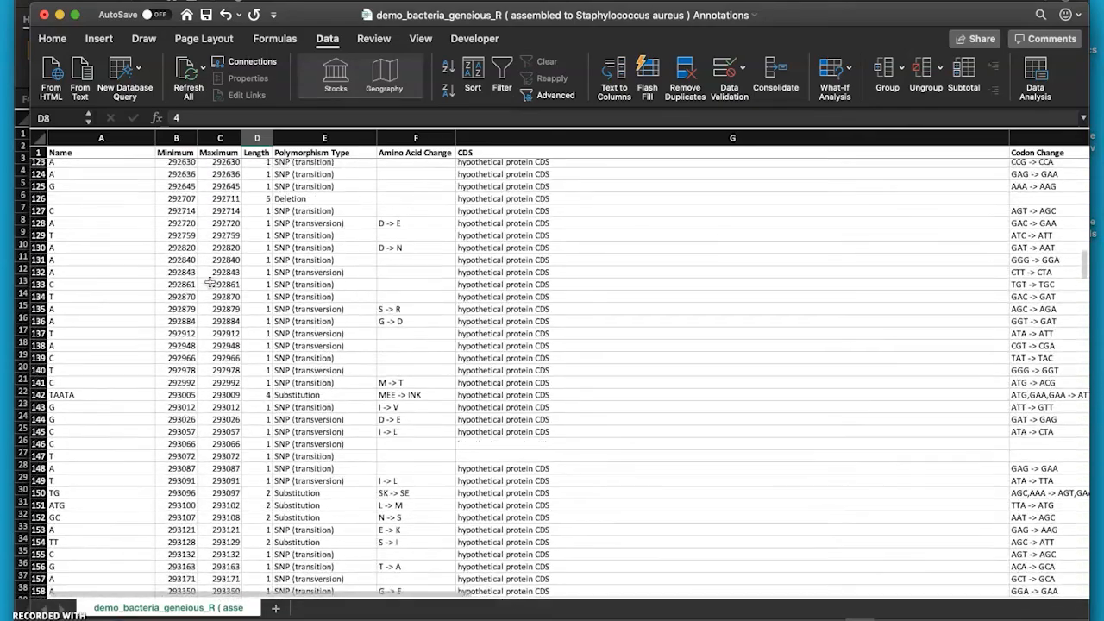
scroll(209, 281, down, 20)
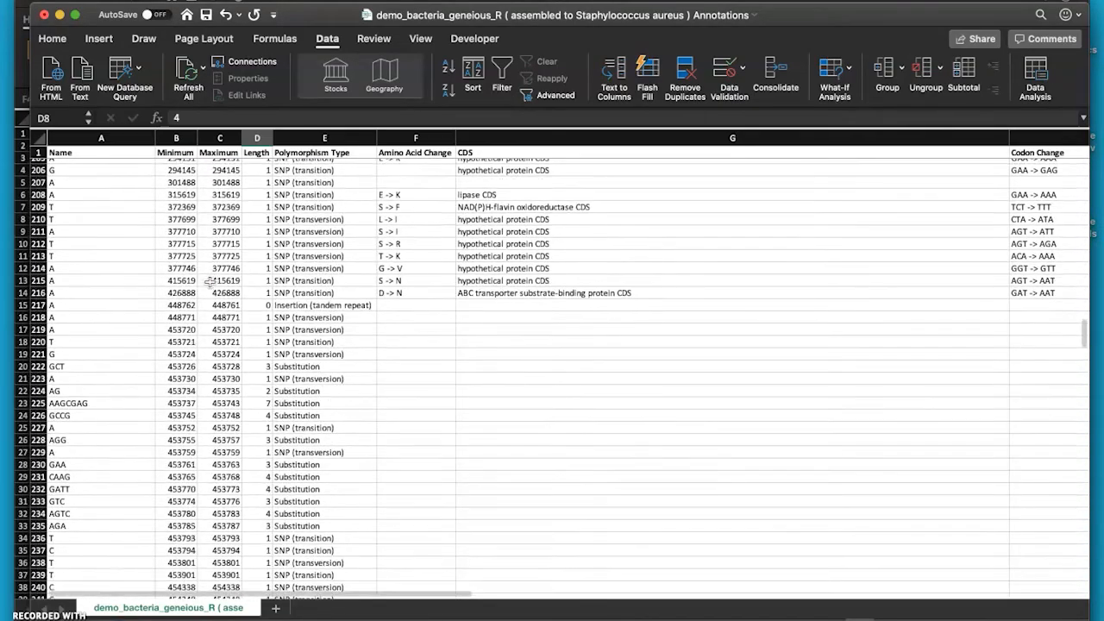
scroll(209, 281, down, 18)
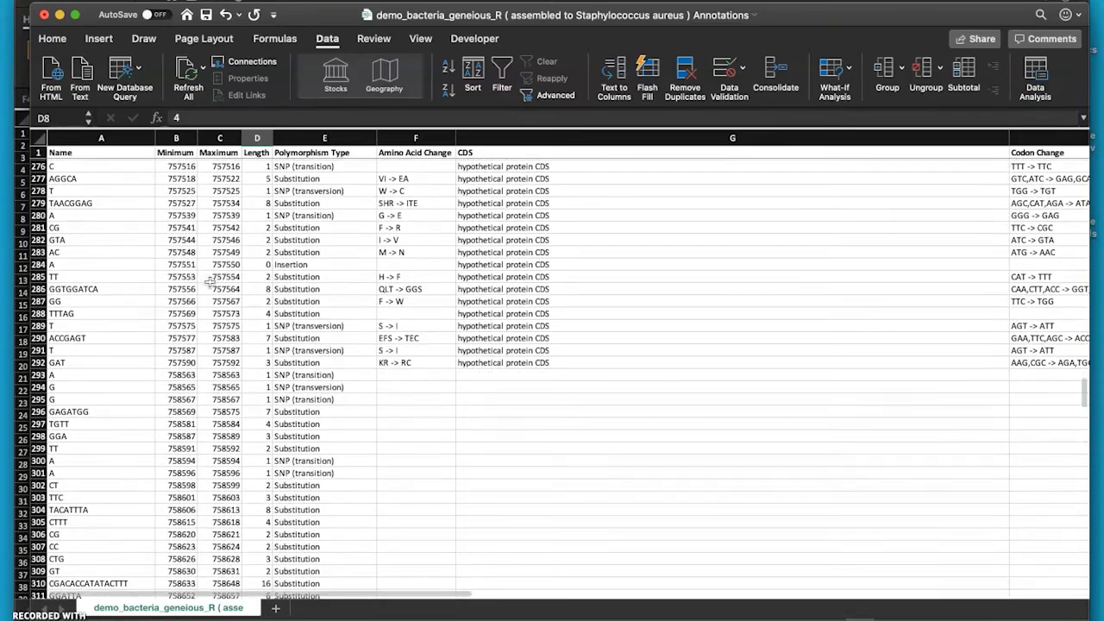
scroll(208, 281, up, 20)
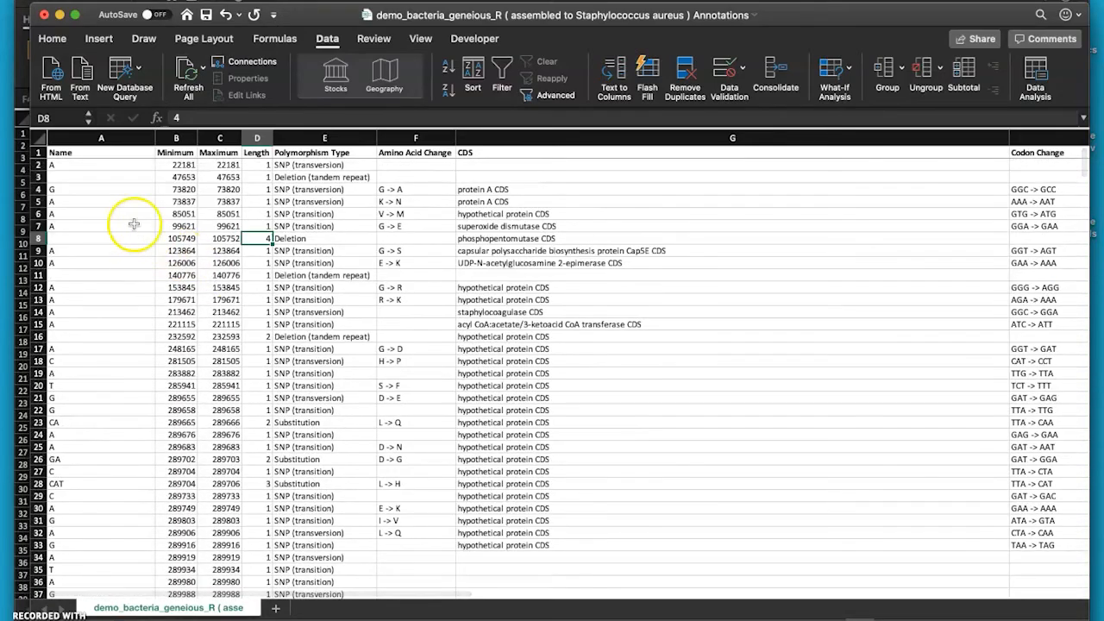
Step: Review the first variant row across all columns from Name to Protein Effect, ending at cell A2
click(106, 166)
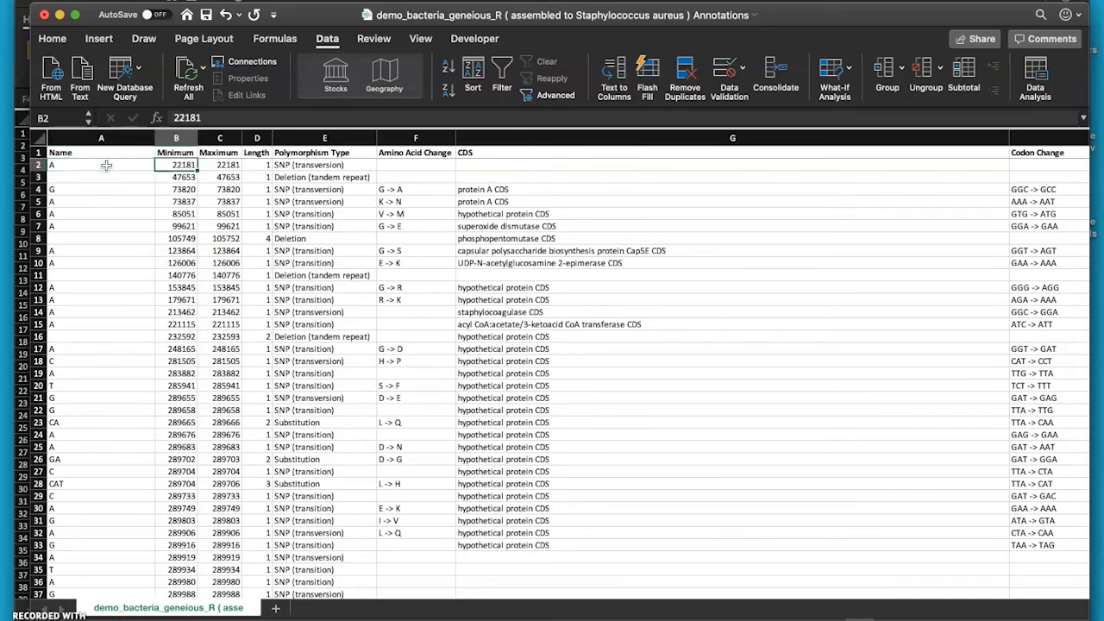
key(Right)
key(Right)
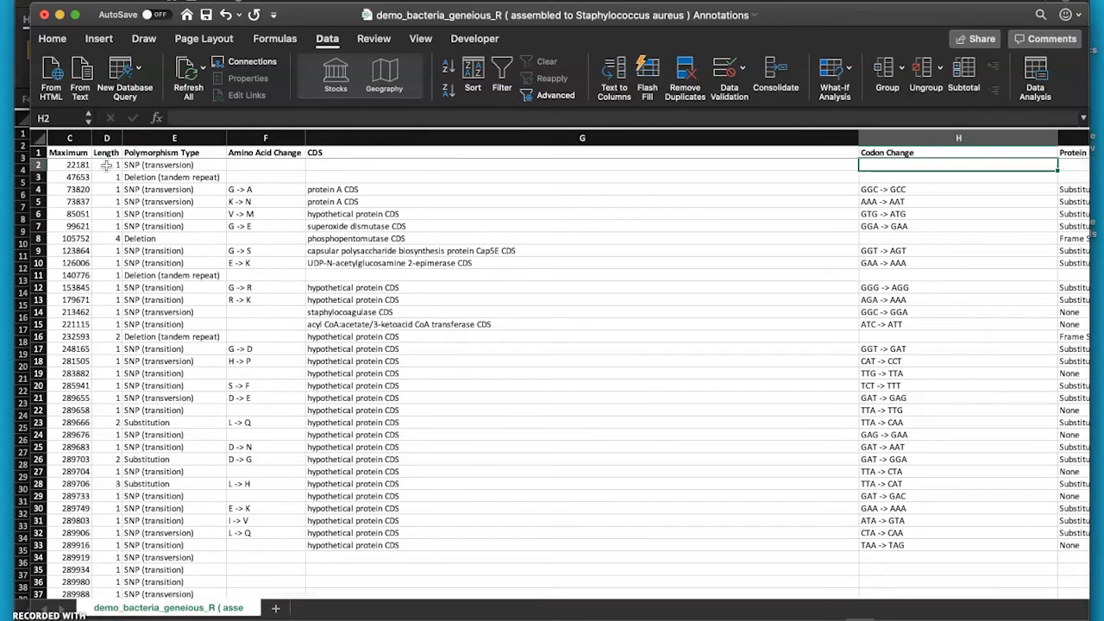
key(Right)
key(Right)
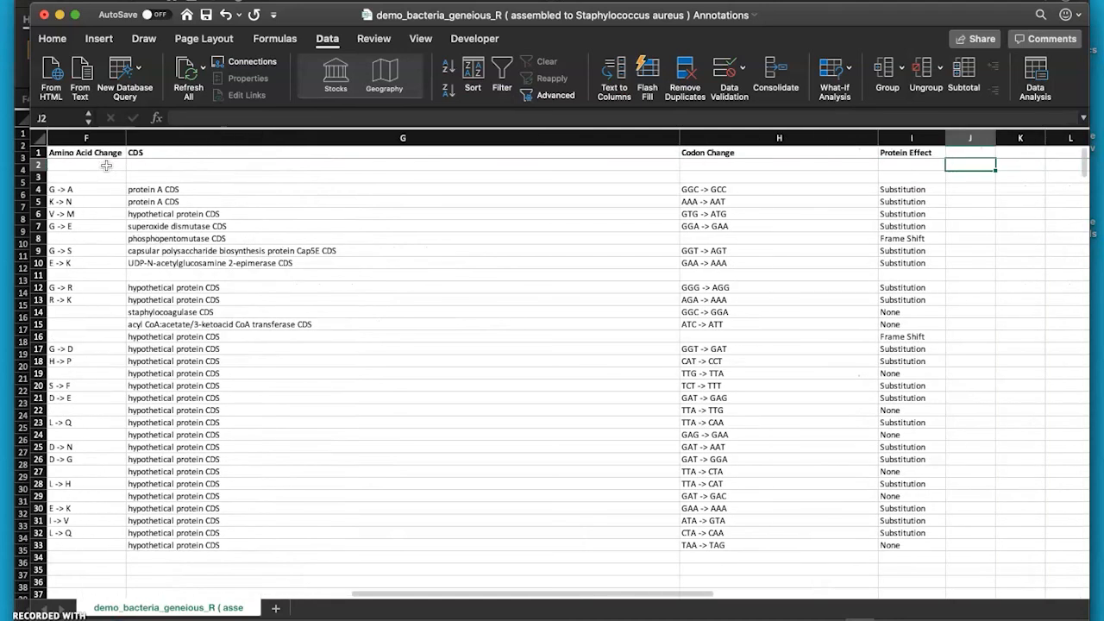
key(Left)
key(Left)
key(Left)
key(Left)
key(Left)
key(Left)
key(Left)
key(Left)
key(Left)
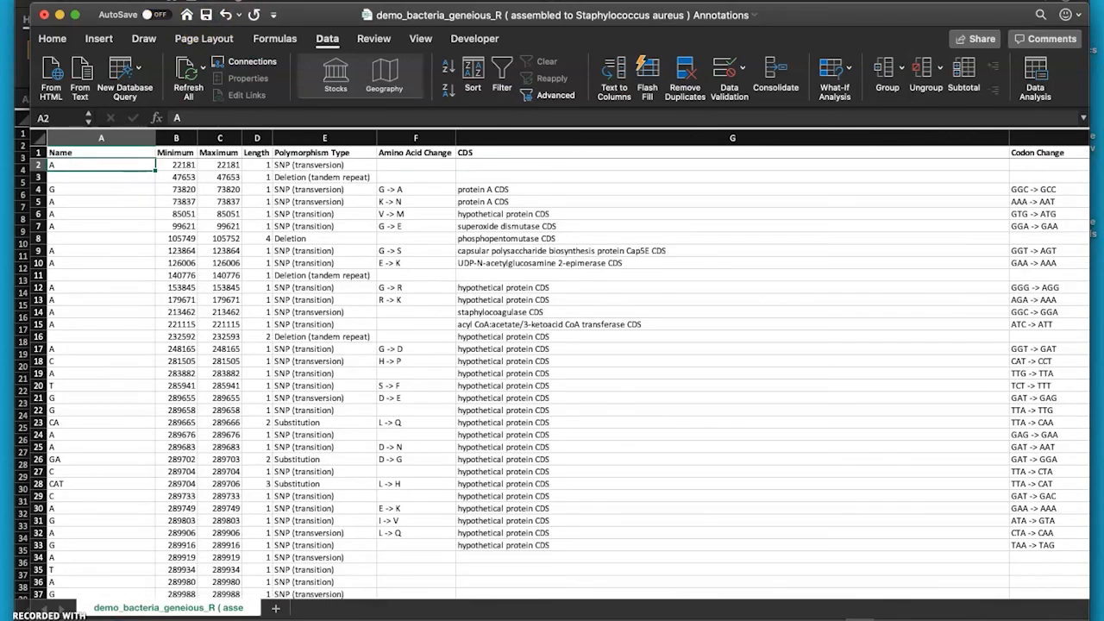
Step: Save the formatted and sorted variant workbook under its existing name
click(101, 0)
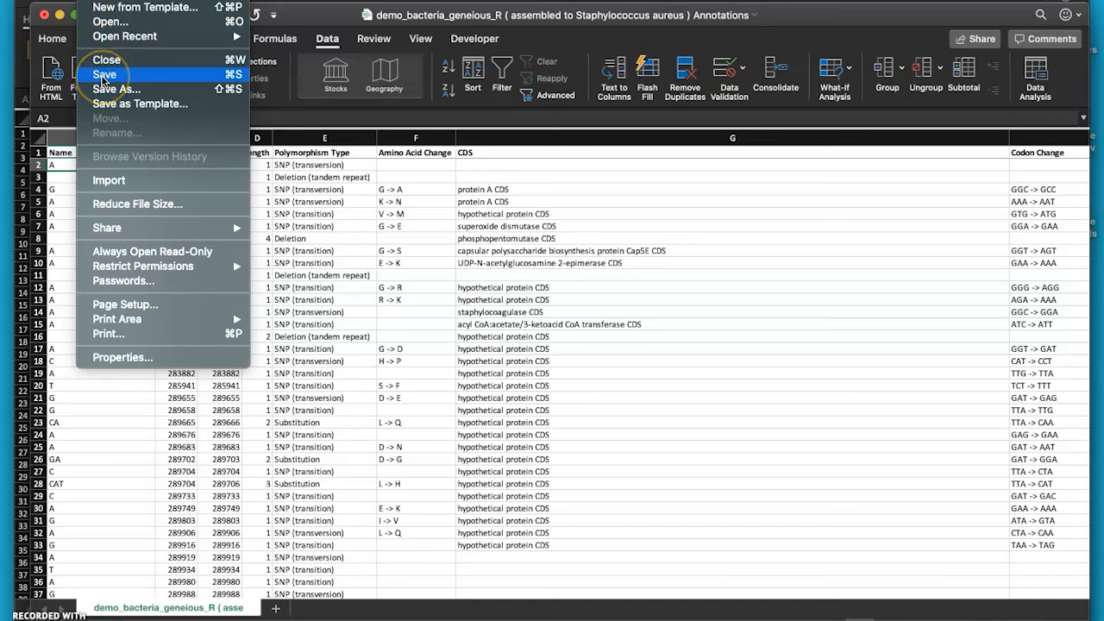
click(102, 76)
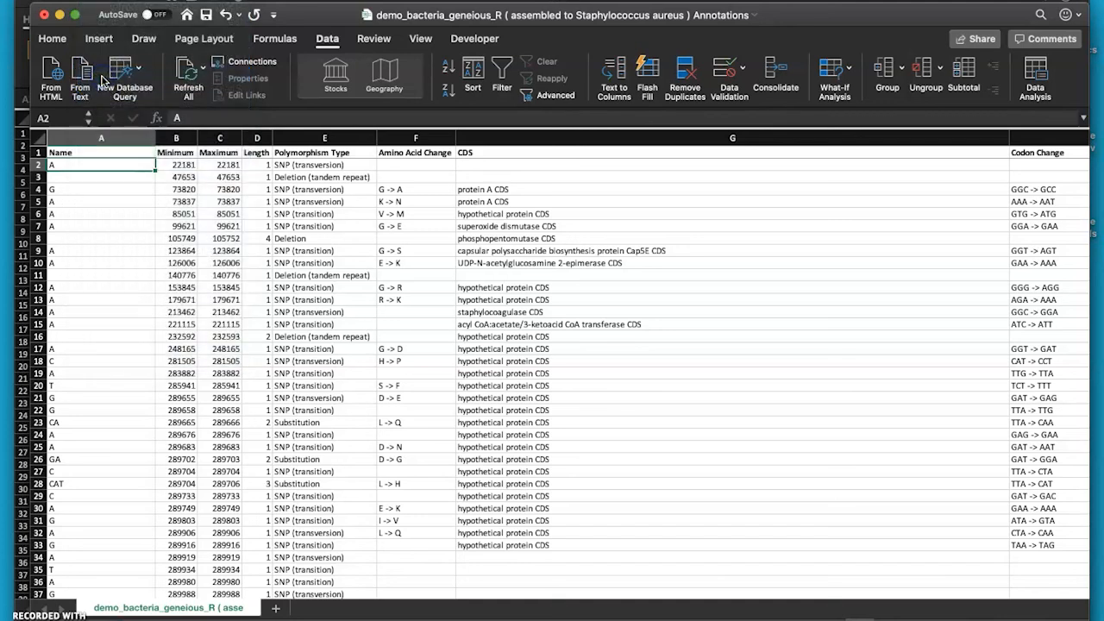